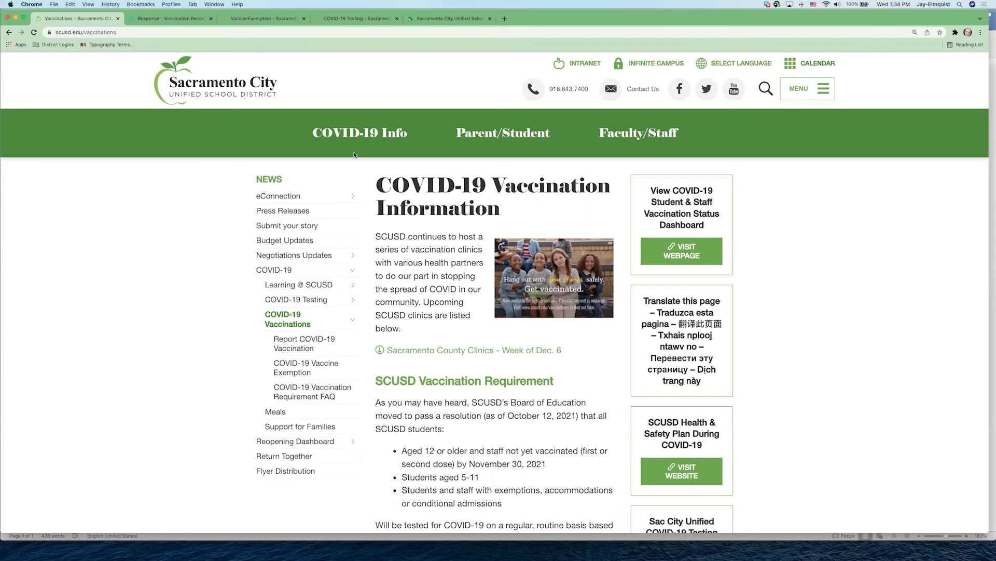
Step: Open the COVID-19 Vaccinations page from the COVID-19 Info section and review the SCUSD vaccination requirement
mouse_move(361, 140)
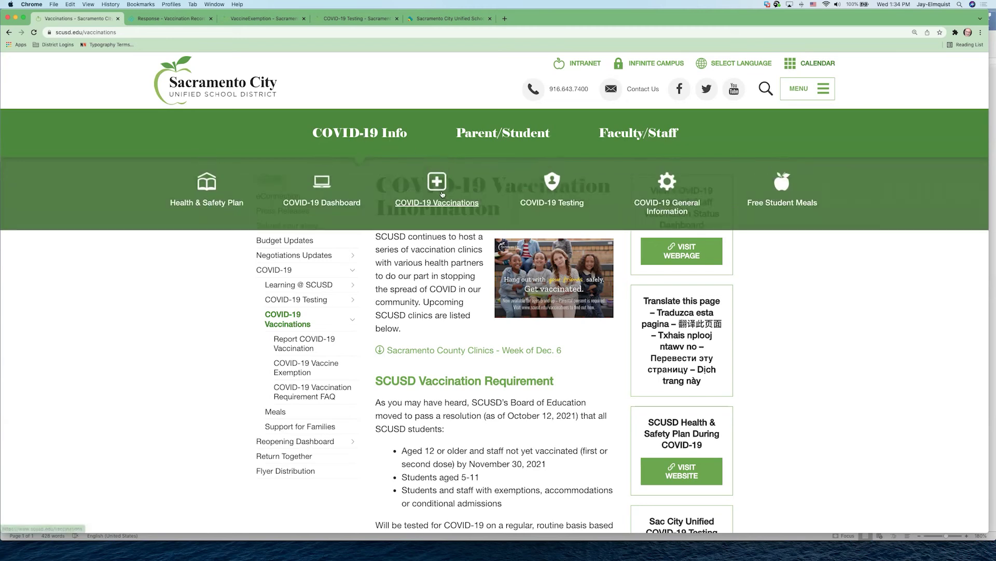
left_click(442, 195)
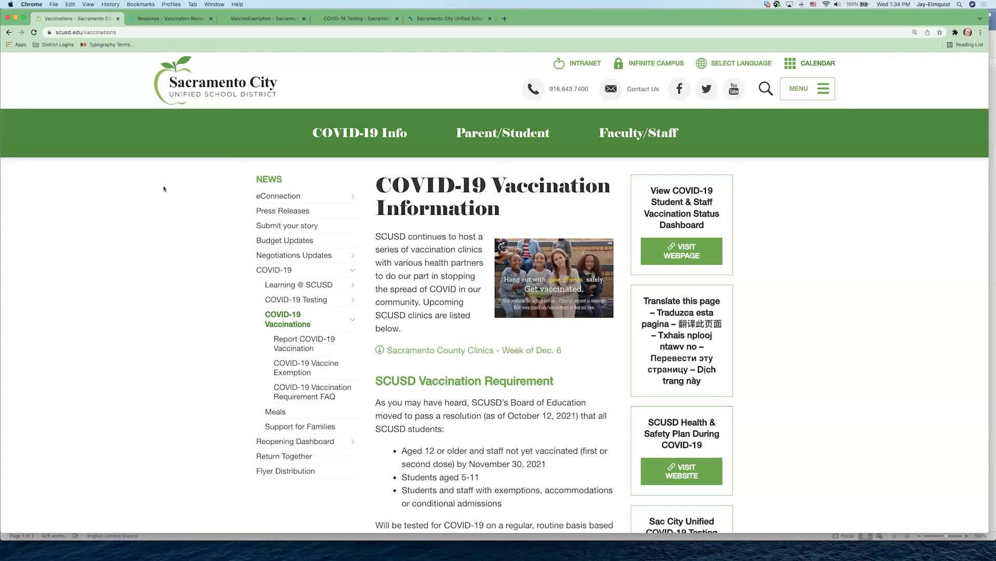
scroll(796, 381, "down", 3)
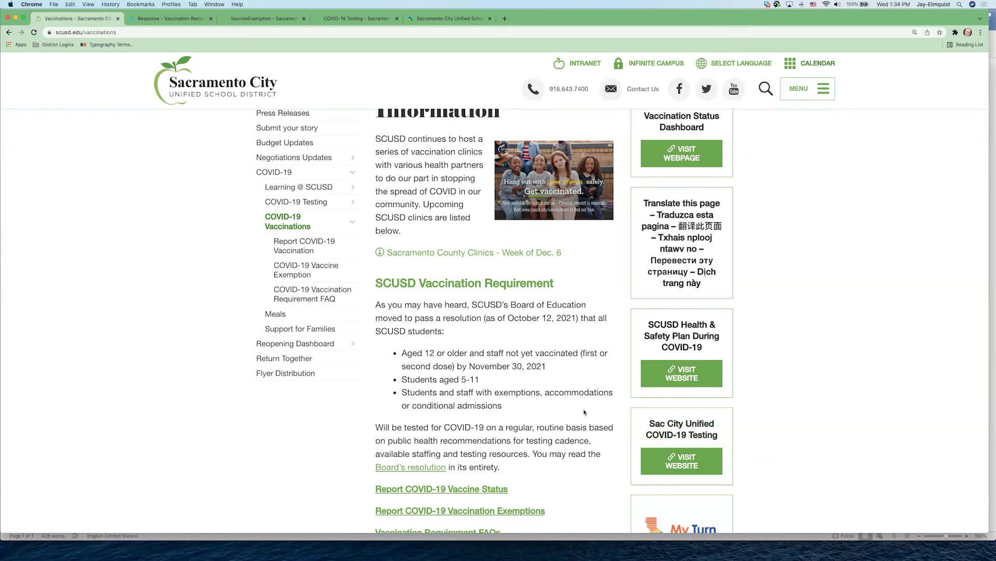
scroll(584, 411, "up", 3)
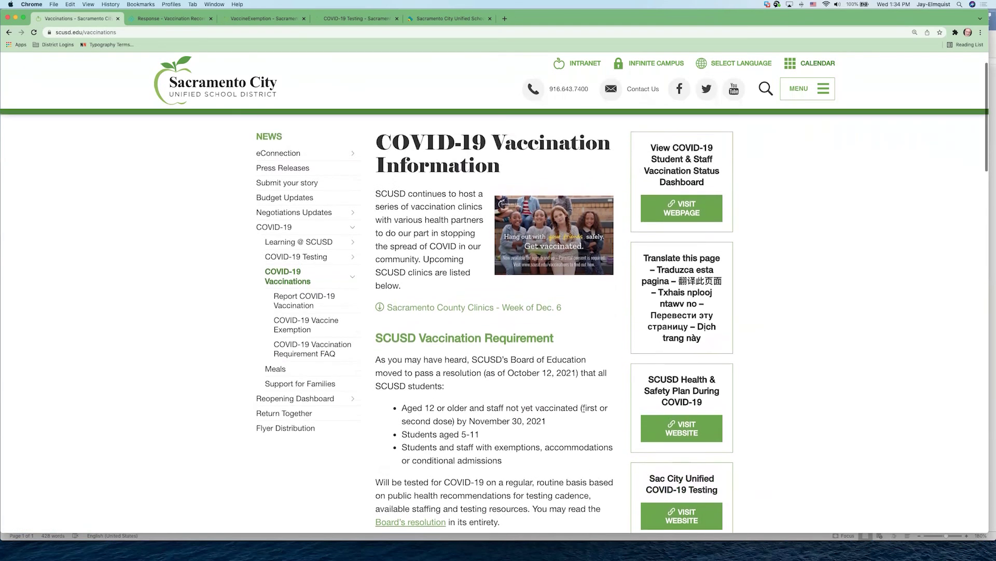
scroll(584, 410, "up", 2)
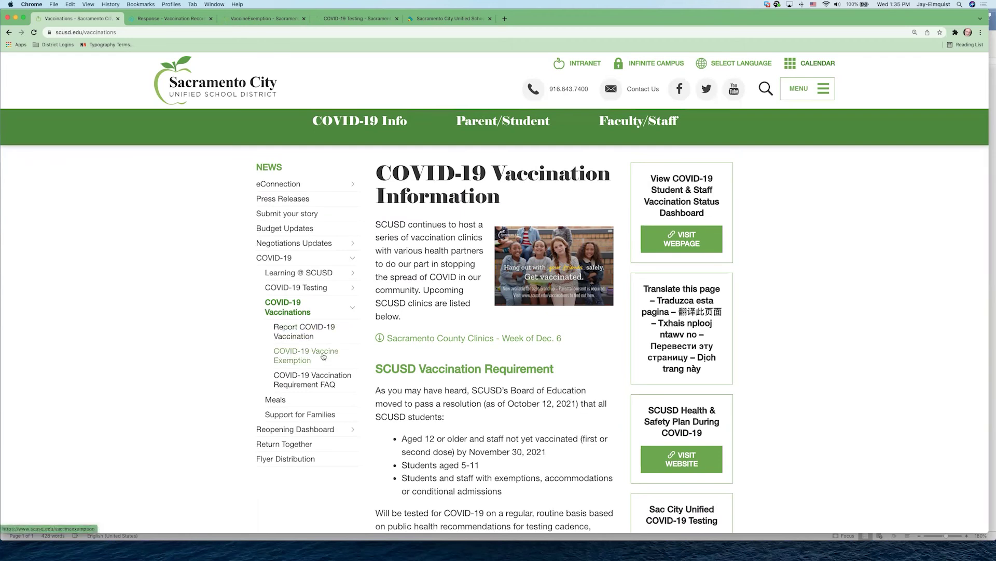
Step: Open the Report COVID-19 Vaccination page, switch to the student vaccination record submission form and read its introduction
left_click(305, 331)
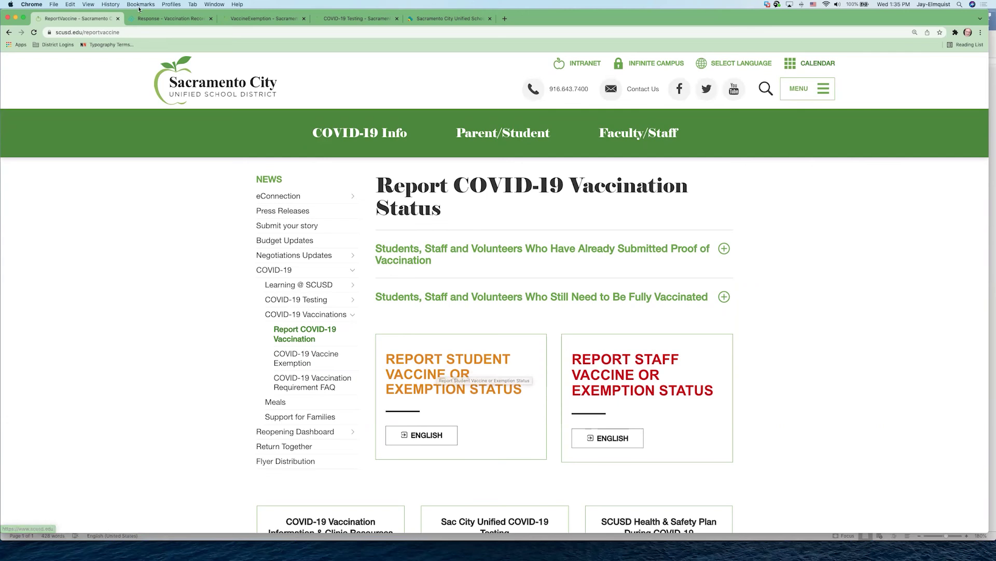
left_click(156, 19)
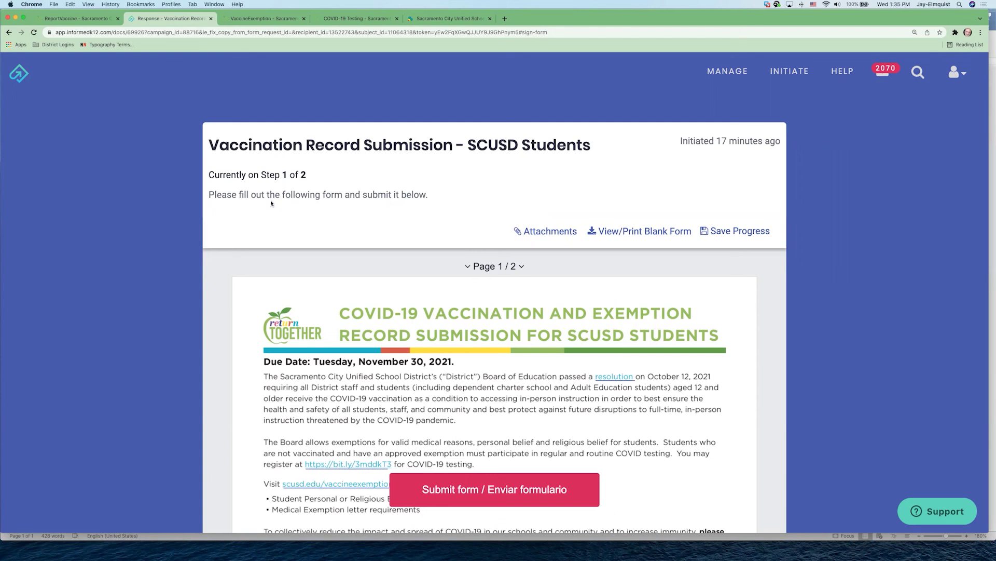
scroll(420, 223, "down", 3)
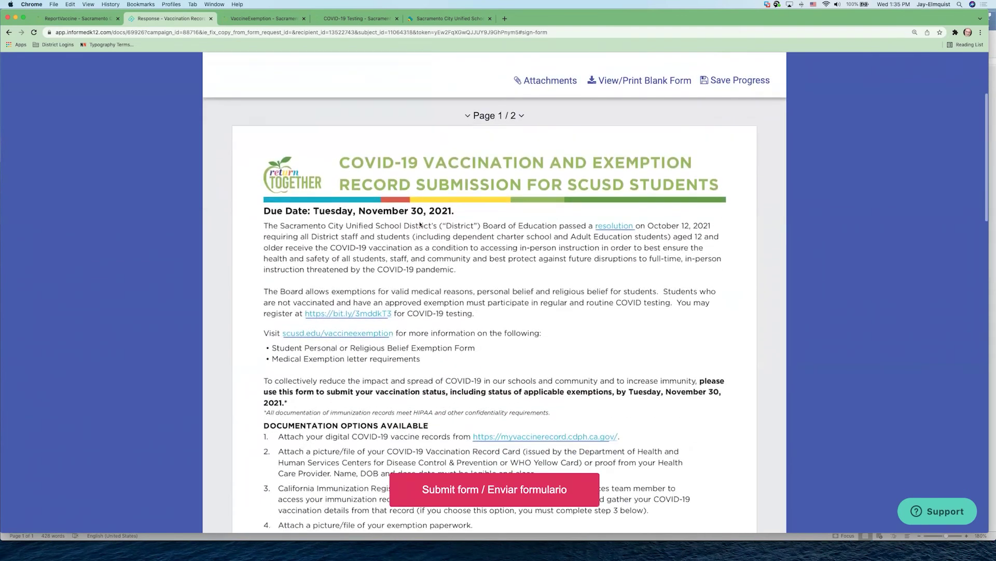
scroll(420, 224, "down", 1)
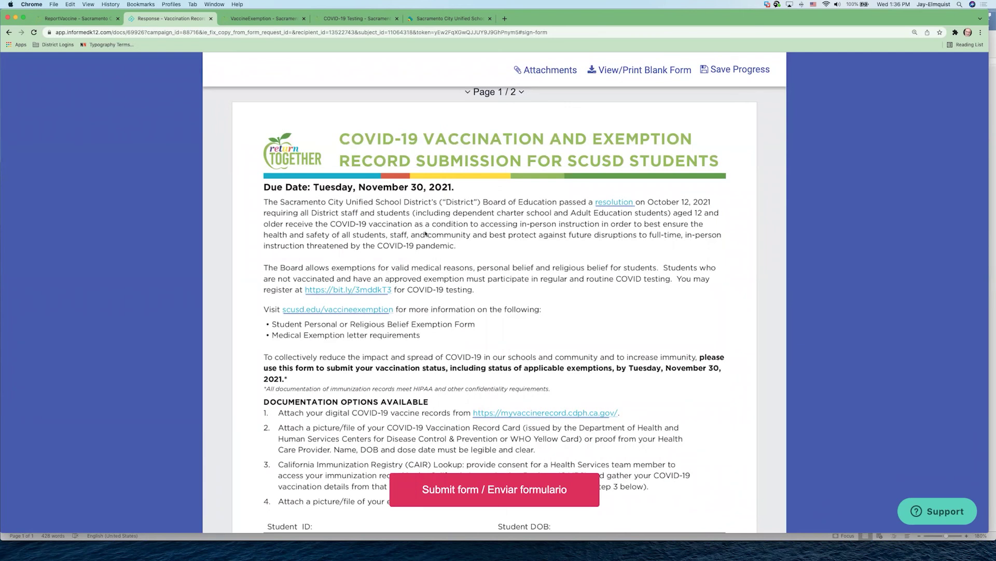
Step: Follow the form's vaccine exemption link, expand the medical exemption section and highlight the bulleted physician statement requirements
left_click(356, 310)
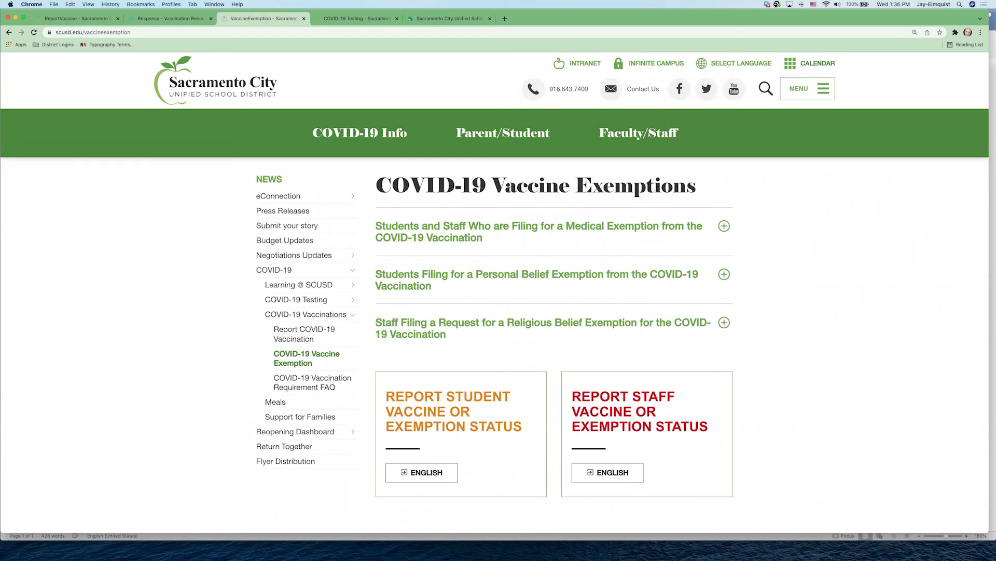
left_click(724, 226)
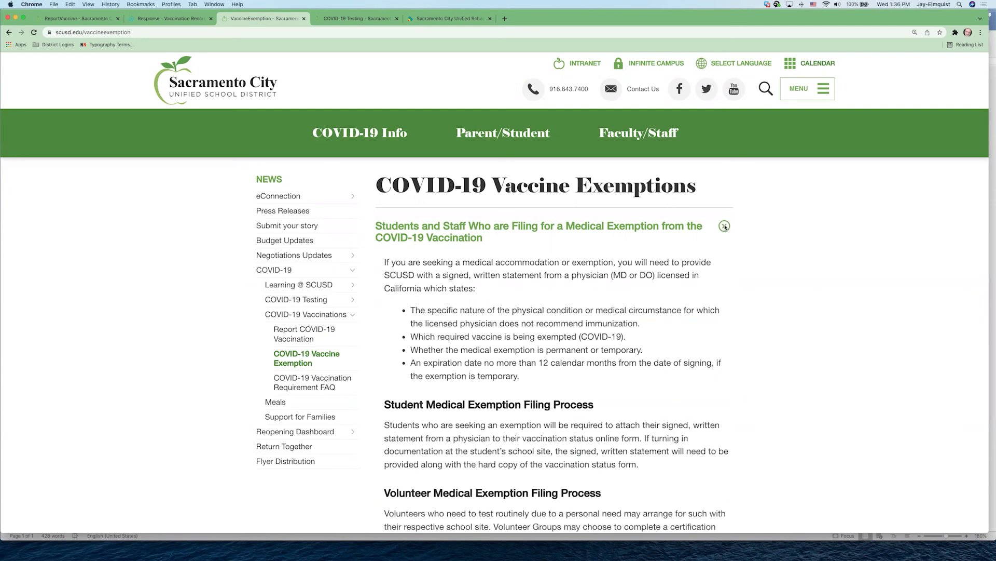
left_click_drag(413, 310, 528, 377)
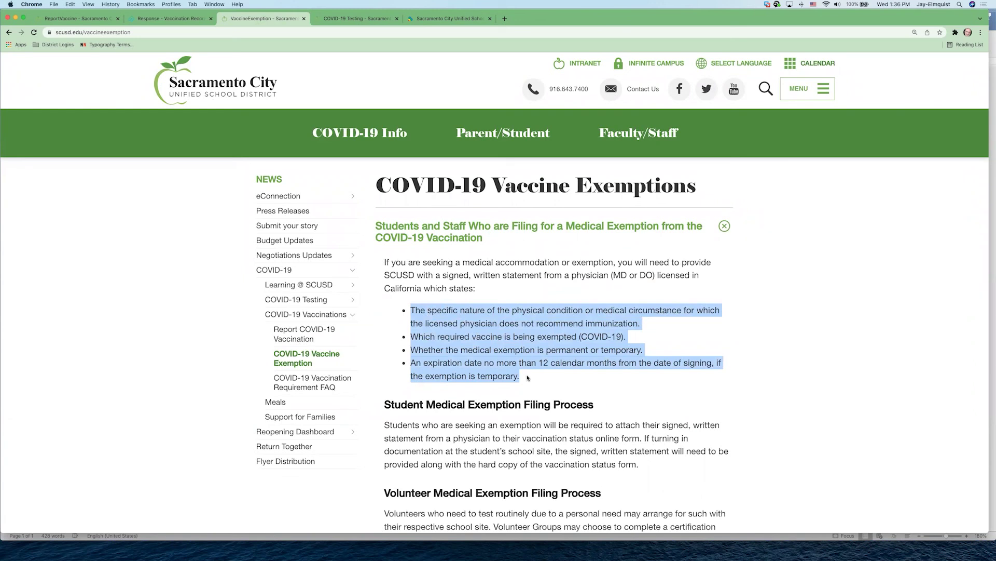
Step: Collapse the medical exemption section and expand the one for students filing a personal belief exemption to read its filing instructions
left_click(725, 226)
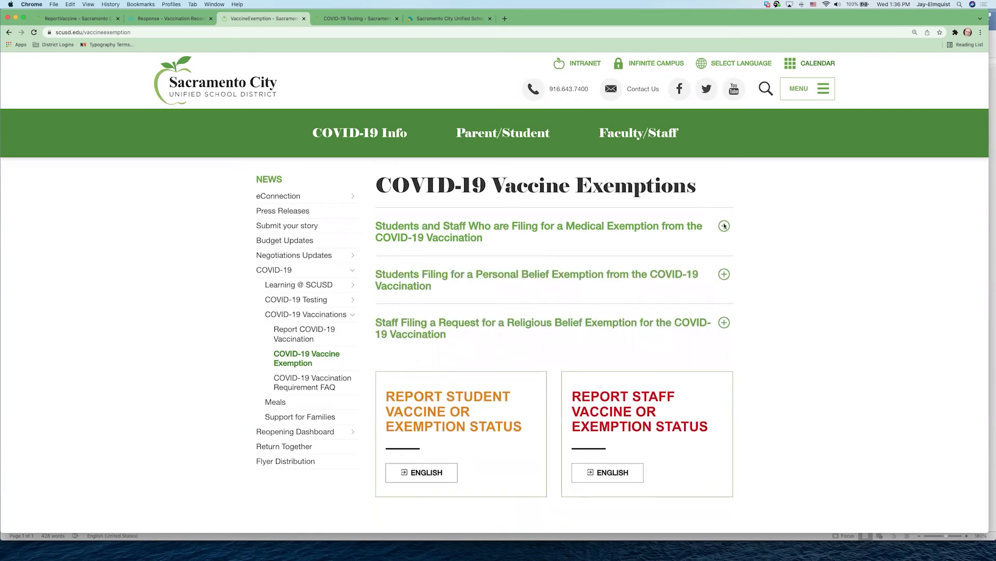
left_click(725, 274)
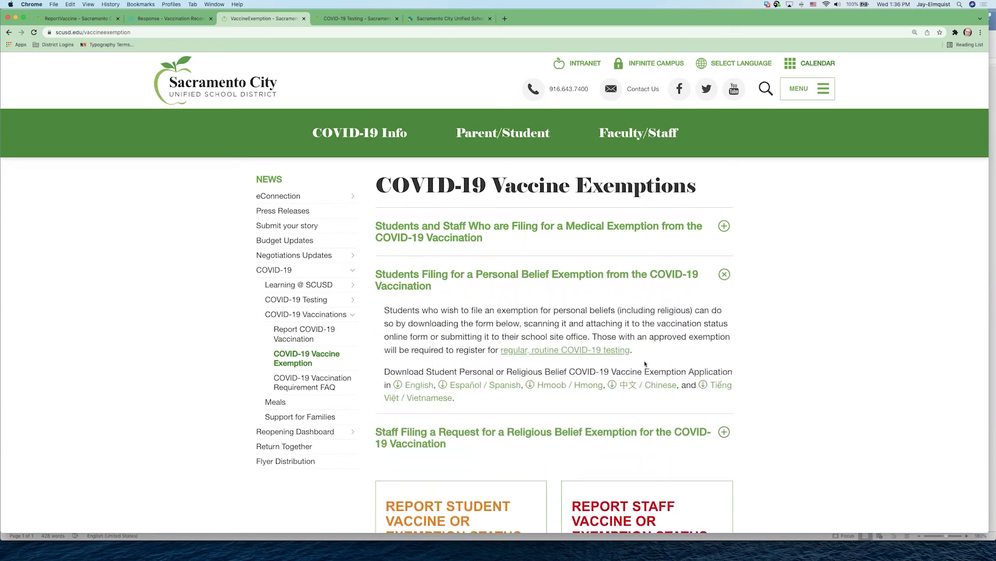
scroll(645, 364, "down", 1)
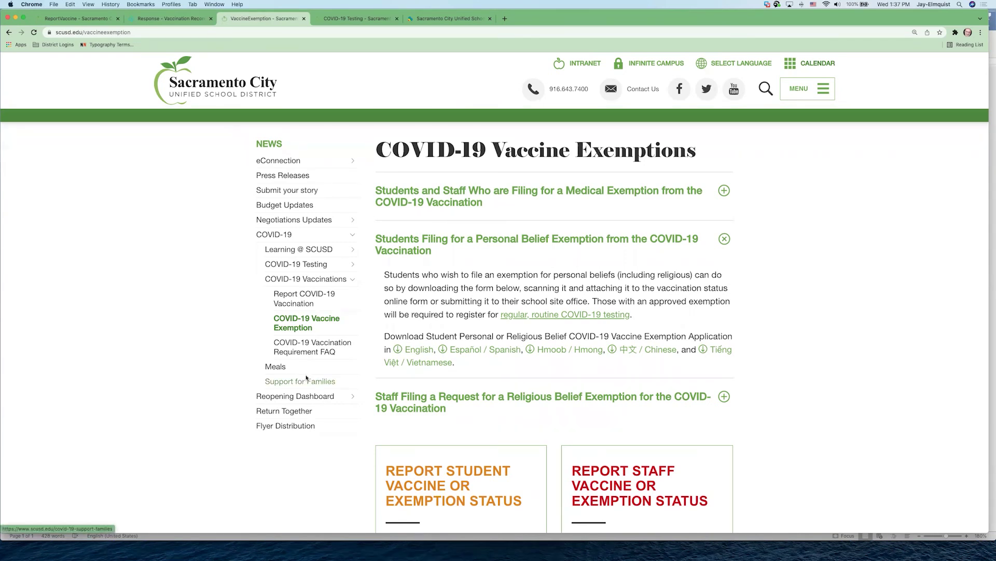
Step: Switch to Word and examine the student personal or religious belief exemption application, from the student details through the affidavit
key("ctrl+Up")
left_click(457, 275)
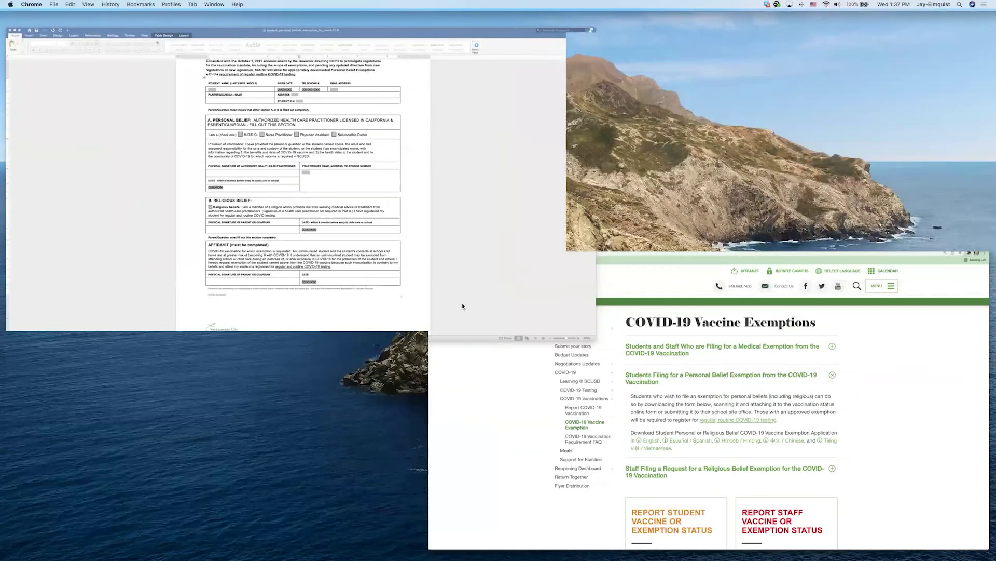
scroll(463, 306, "up", 3)
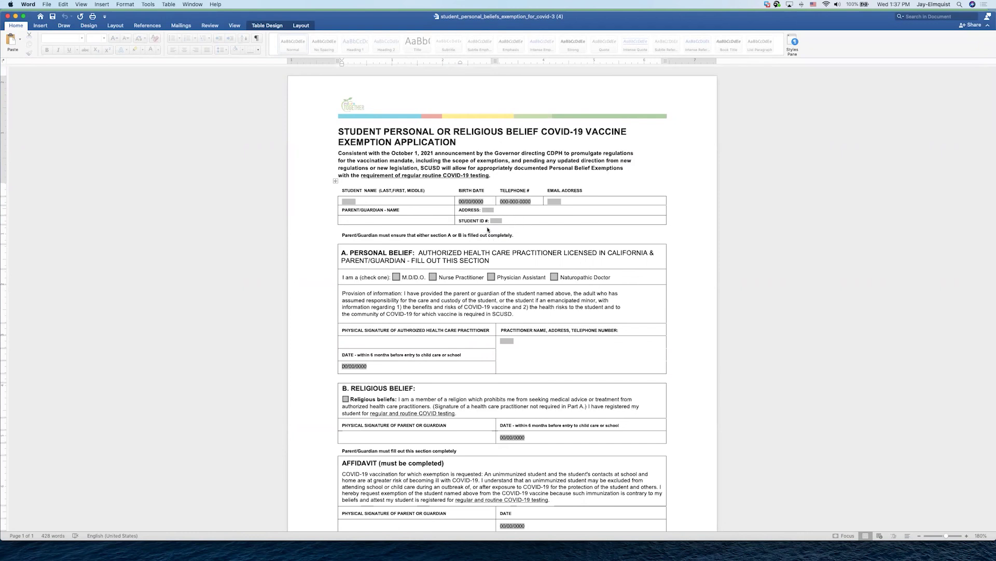
scroll(487, 229, "down", 3)
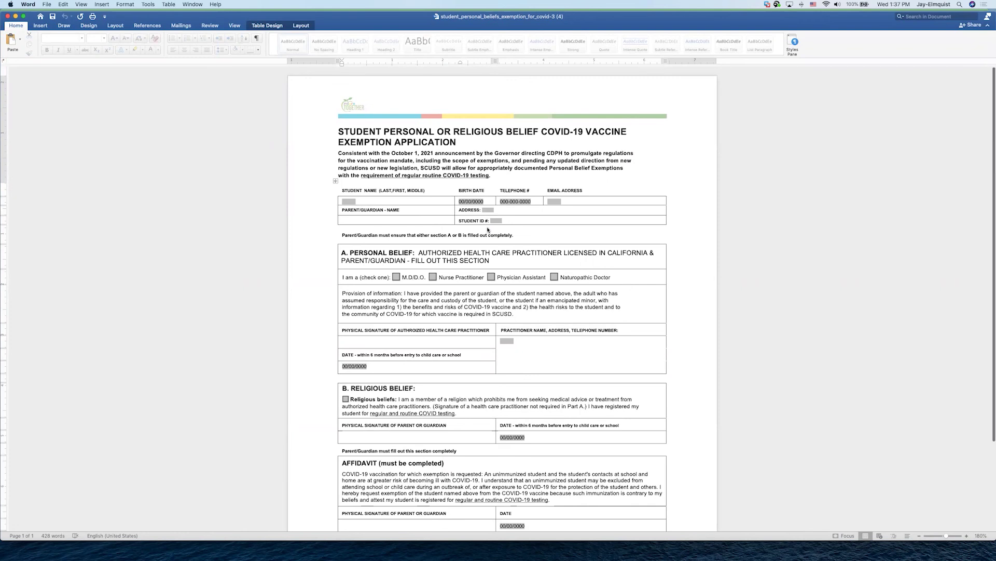
scroll(487, 229, "down", 2)
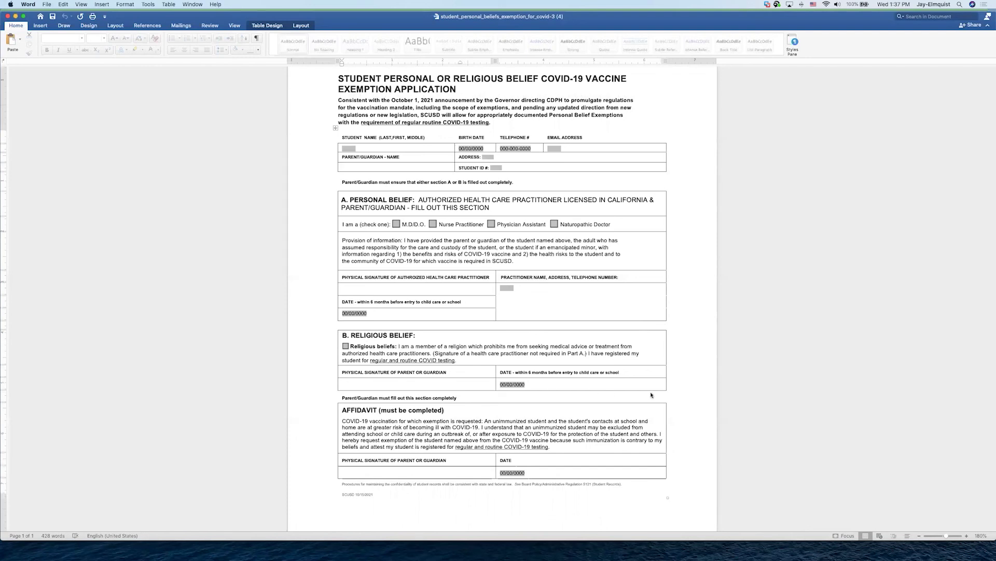
scroll(652, 395, "down", 2)
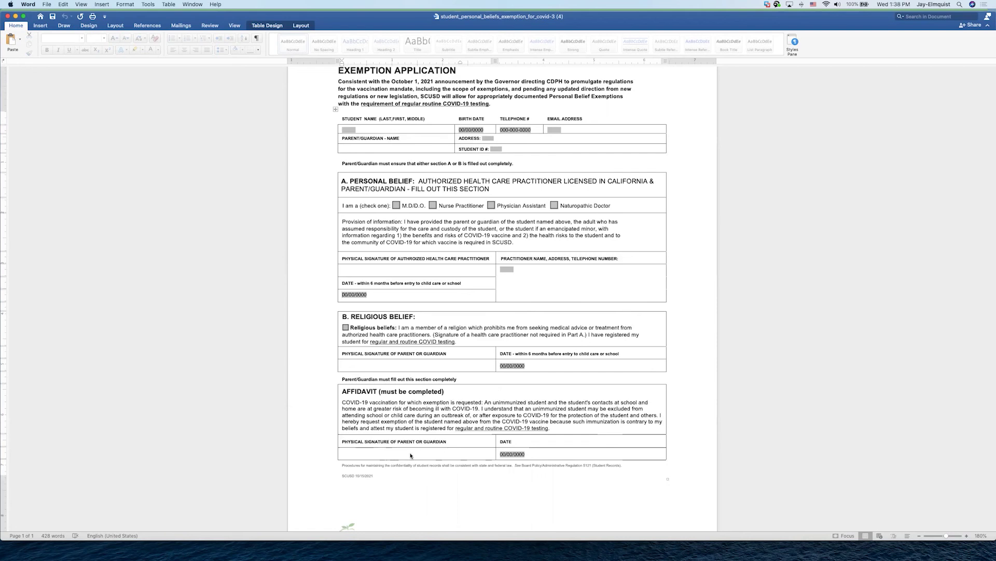
scroll(411, 456, "up", 2)
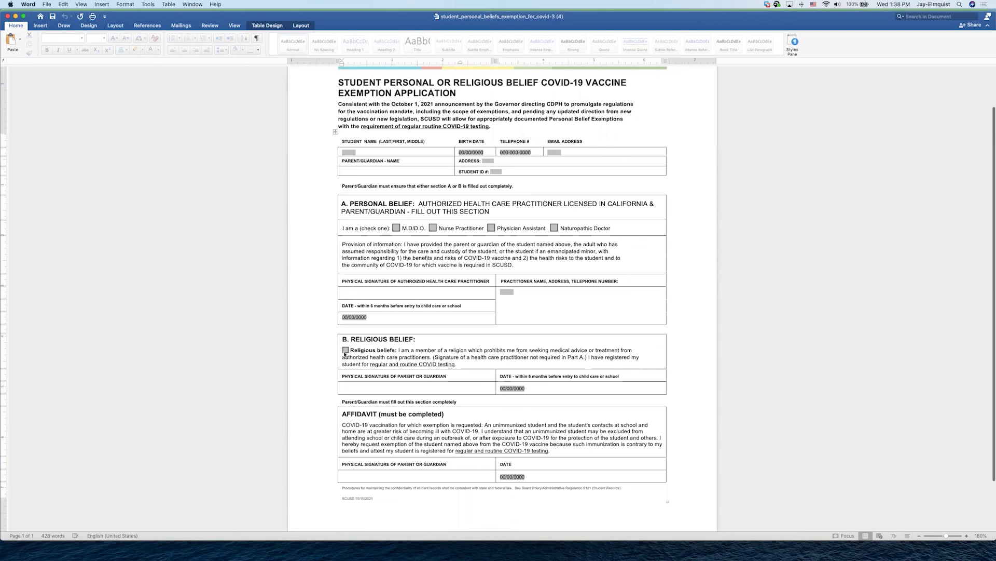
Step: Switch back to Chrome's student vaccination record submission form and review the student and guardian details through to page 2
key("ctrl+Up")
left_click(745, 431)
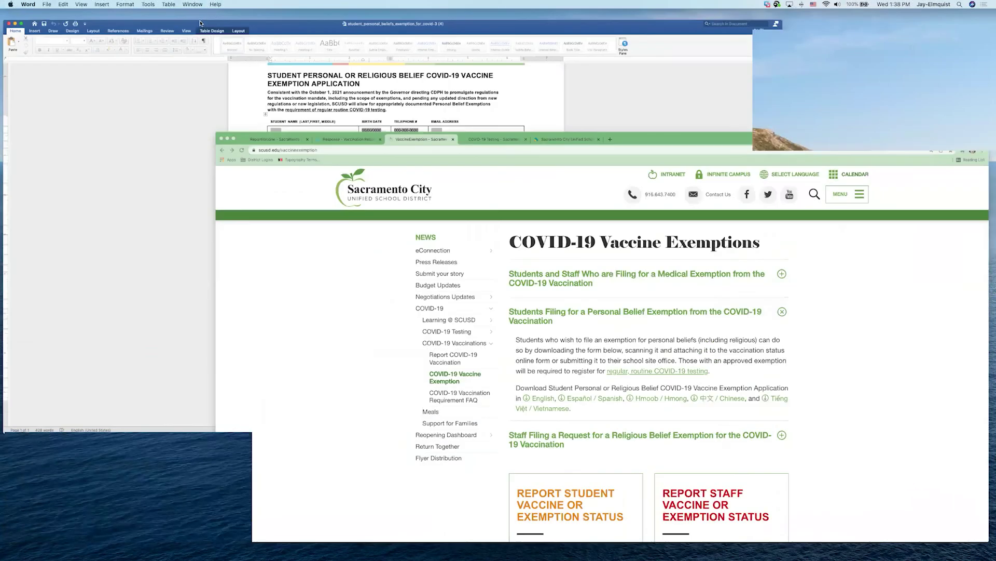
left_click(177, 19)
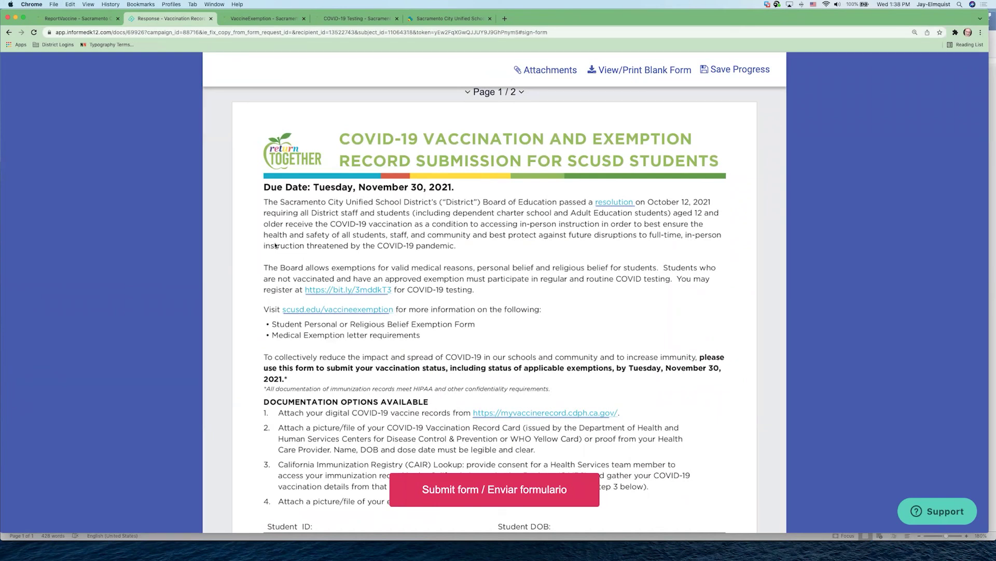
scroll(514, 332, "down", 10)
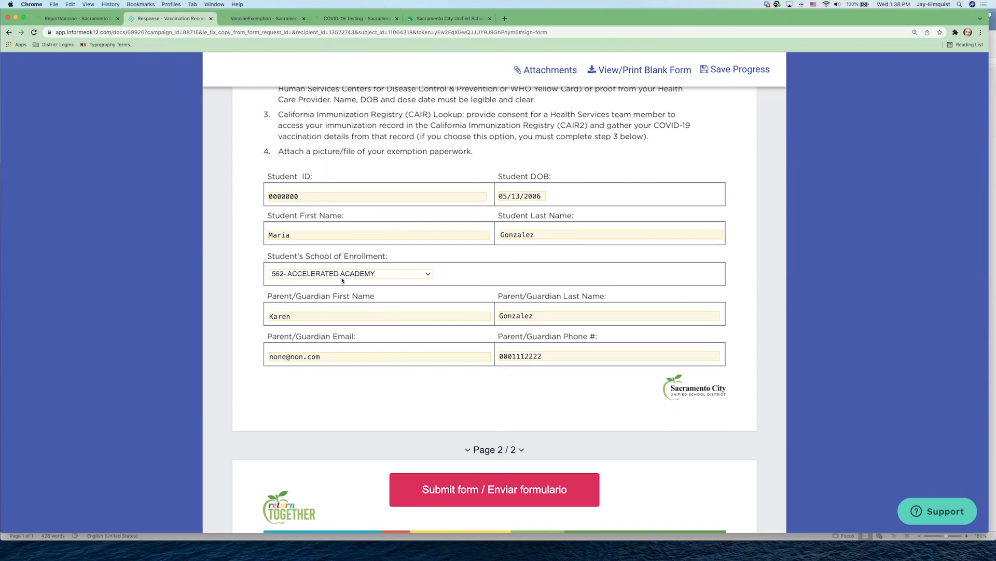
scroll(342, 280, "down", 4)
scroll(343, 281, "down", 12)
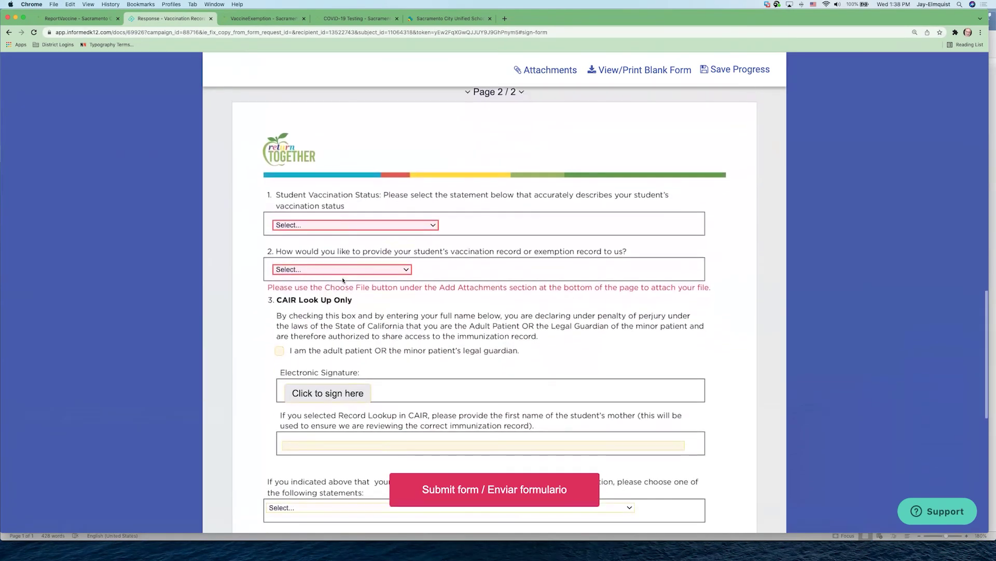
Step: Set the student vaccination status to "1. Fully Vaccinated" and the way to provide the record to "1. Digital Vaccination Record"
left_click(433, 222)
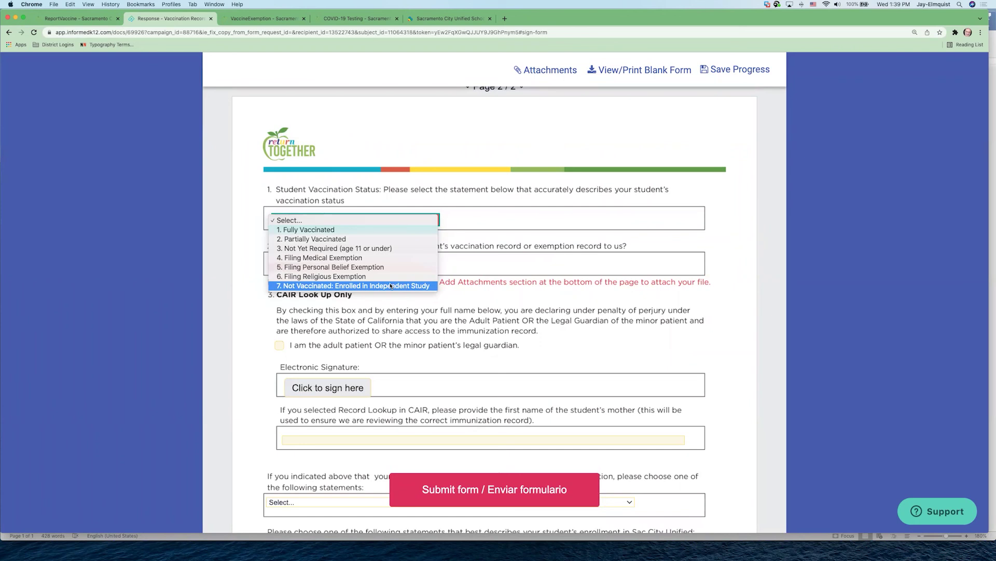
left_click(524, 299)
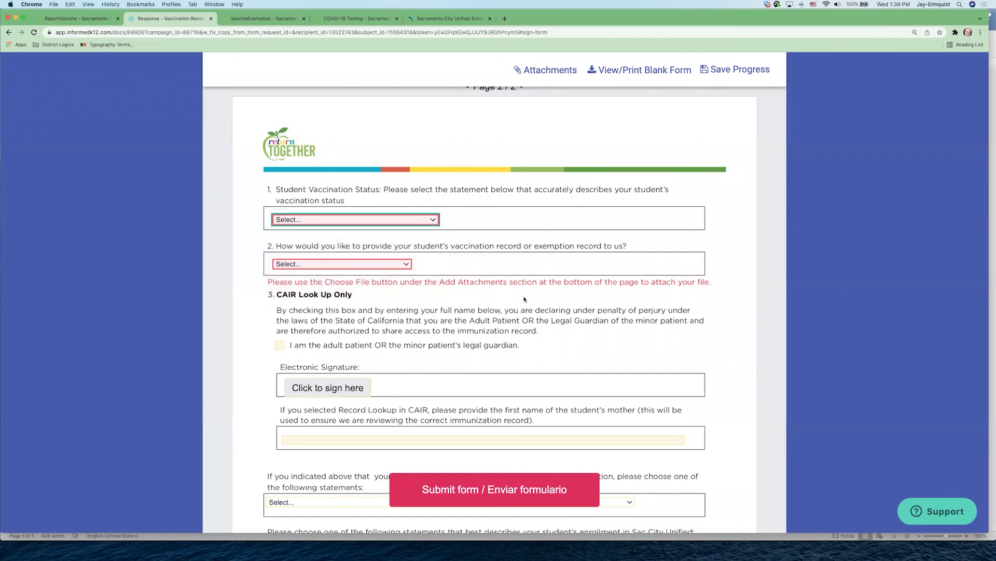
left_click(424, 218)
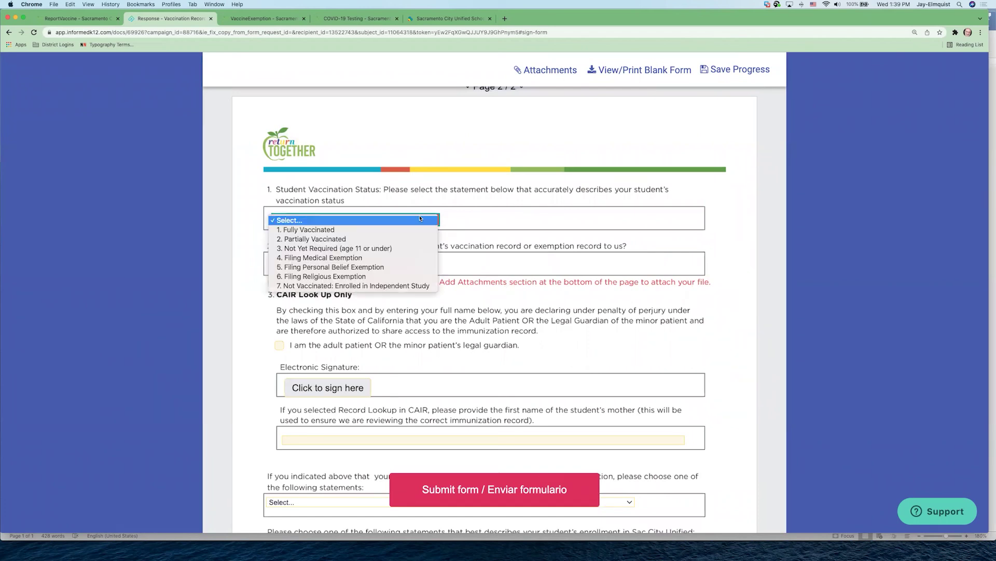
left_click(410, 227)
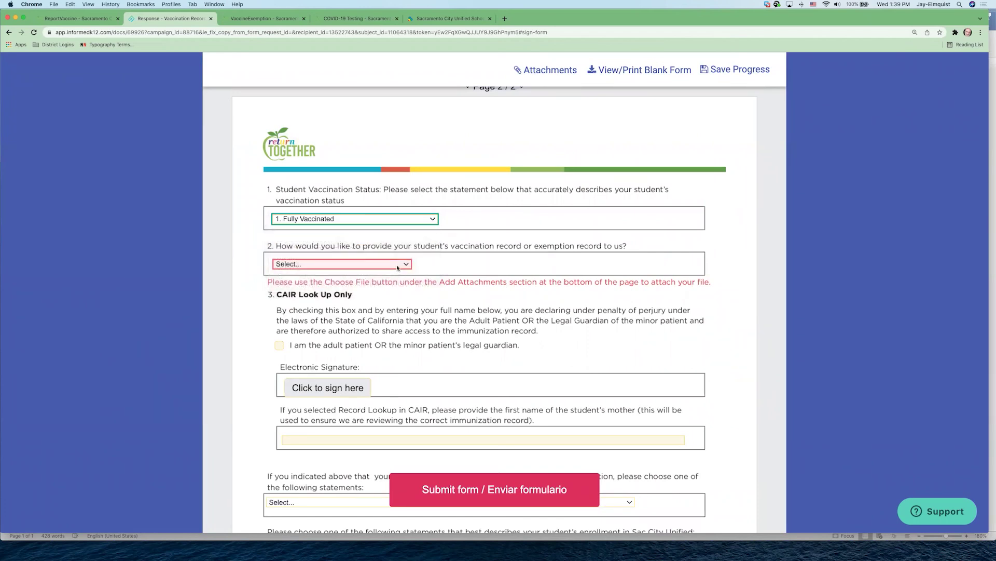
left_click(398, 268)
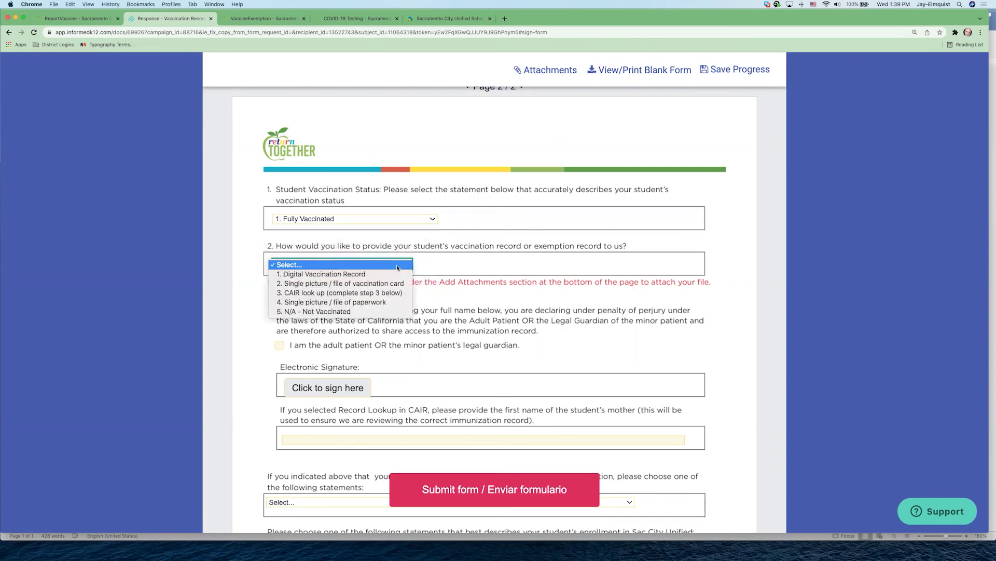
left_click(390, 273)
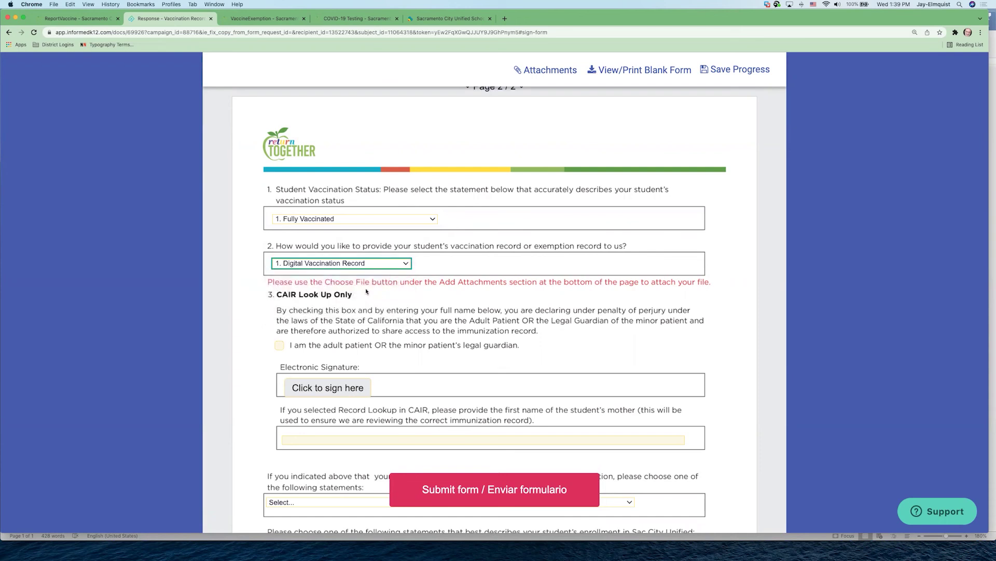
Step: Open the file chooser under Add Attachments, cancel it without choosing a file and return to the record submission questions
scroll(366, 292, "down", 10)
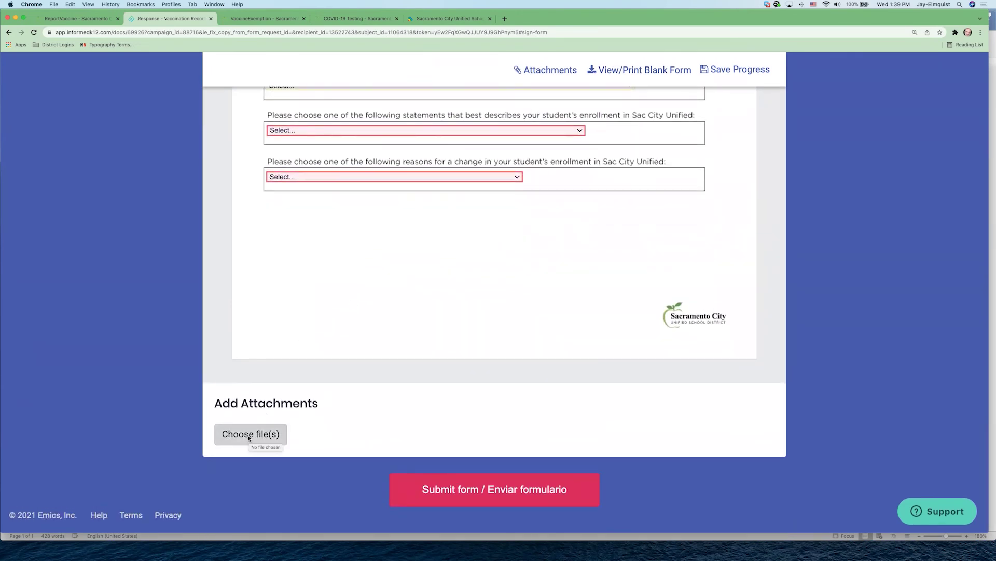
left_click(249, 434)
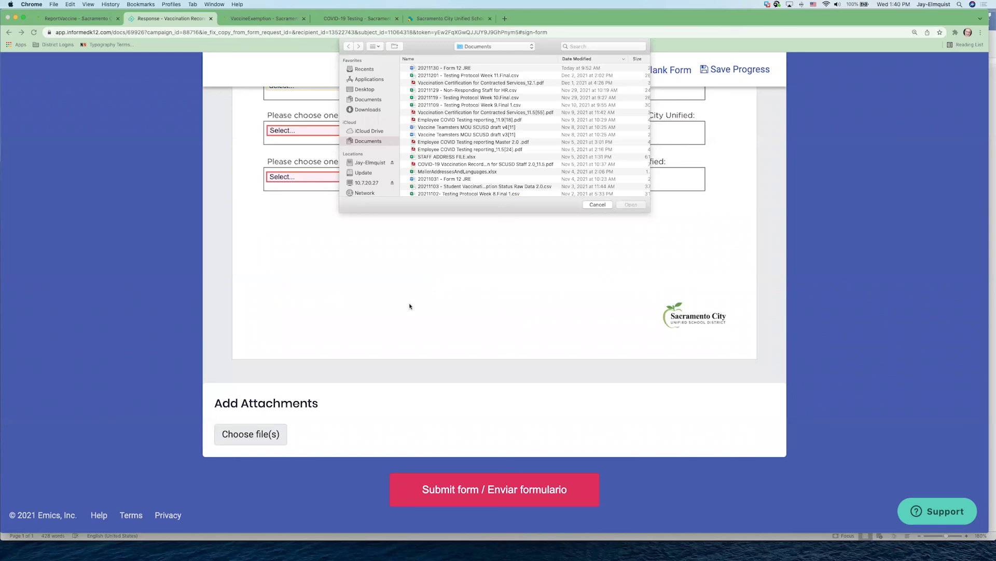
left_click(598, 204)
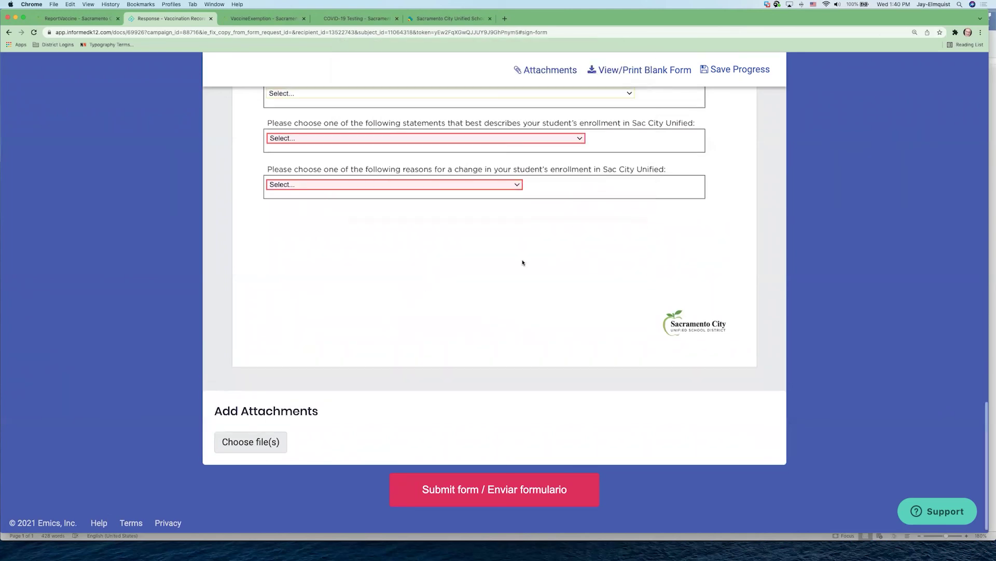
scroll(523, 262, "up", 7)
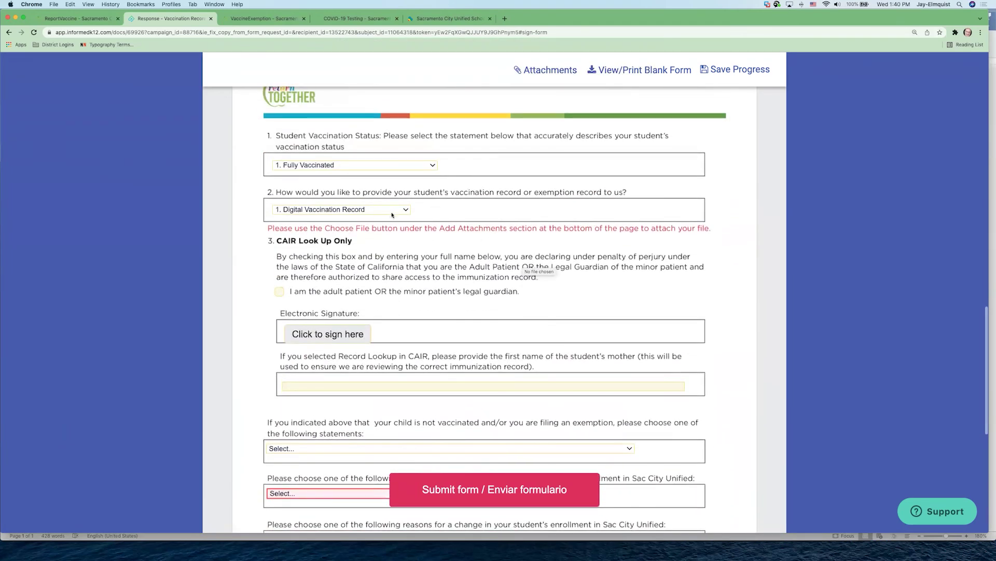
Step: Set the way to provide the vaccination record to "3. CAIR look up (complete step 3 below)" and check the adult patient or legal guardian declaration
left_click(392, 211)
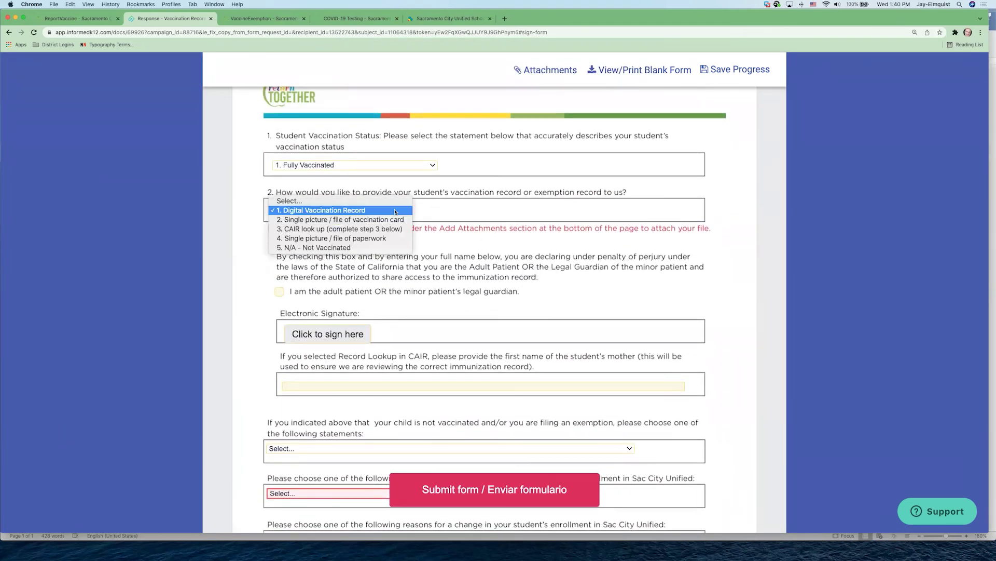
left_click(390, 234)
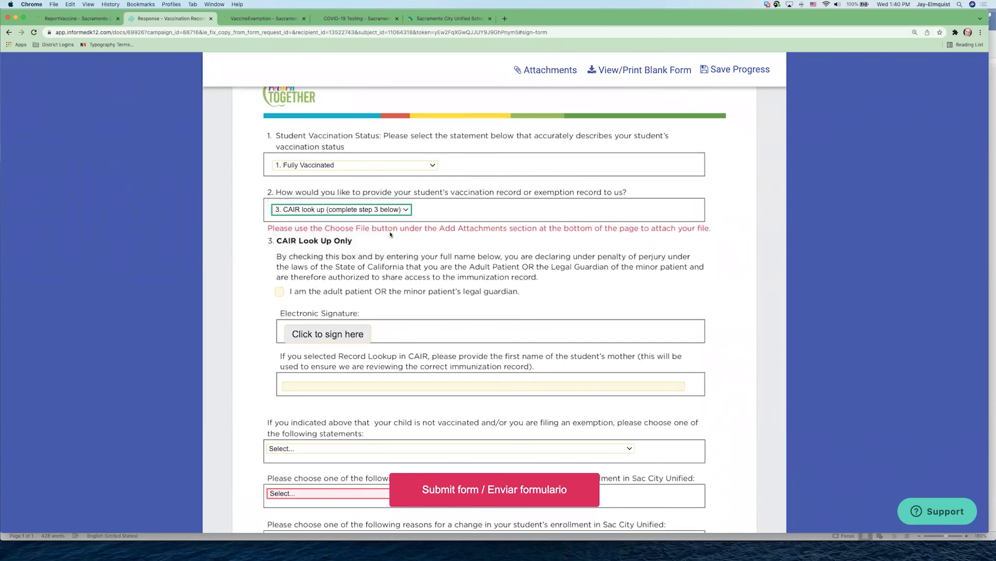
scroll(406, 254, "down", 1)
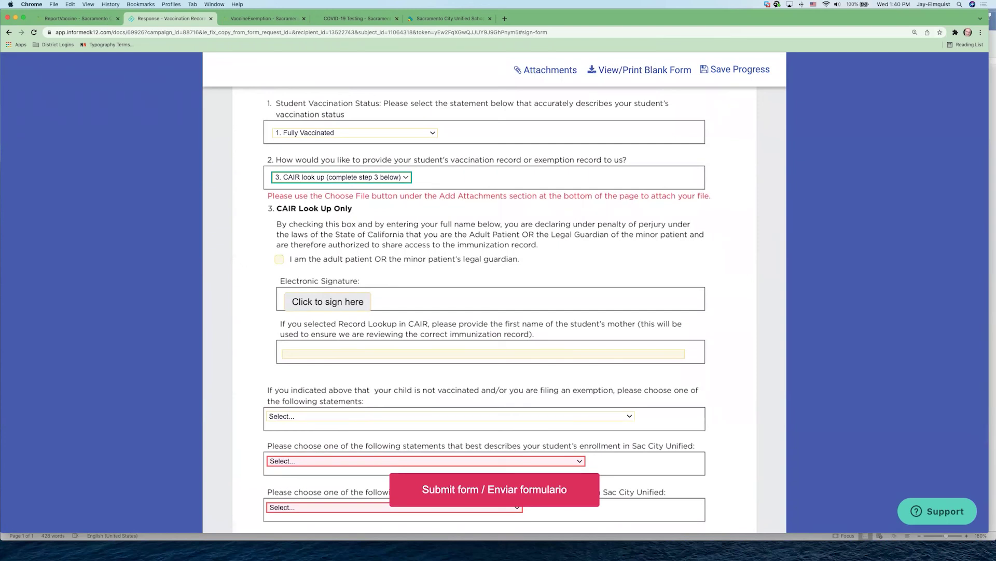
left_click(280, 259)
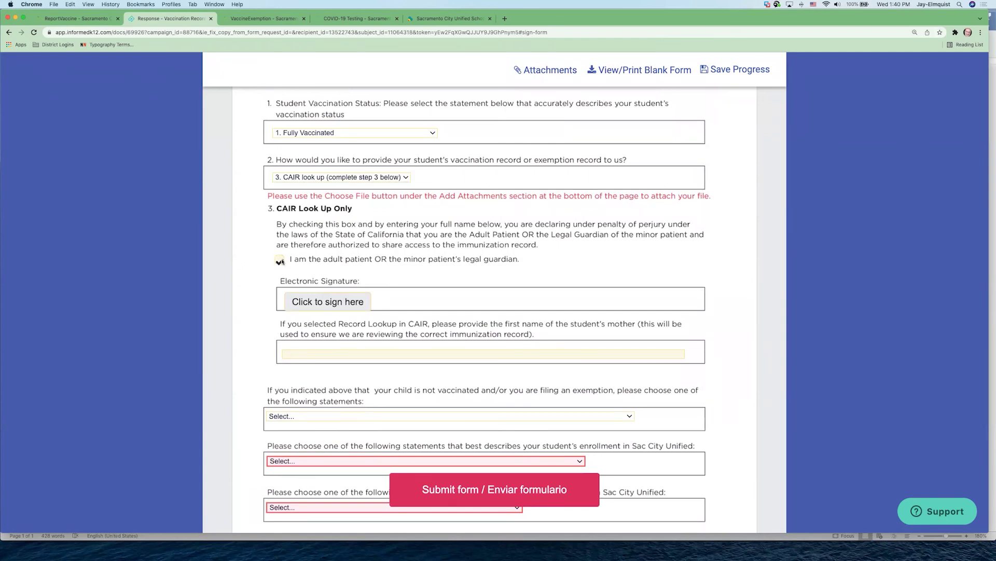
Step: Add the typed electronic signature "Compliance" and enter the first name of the student's mother for the CAIR record lookup
left_click(307, 303)
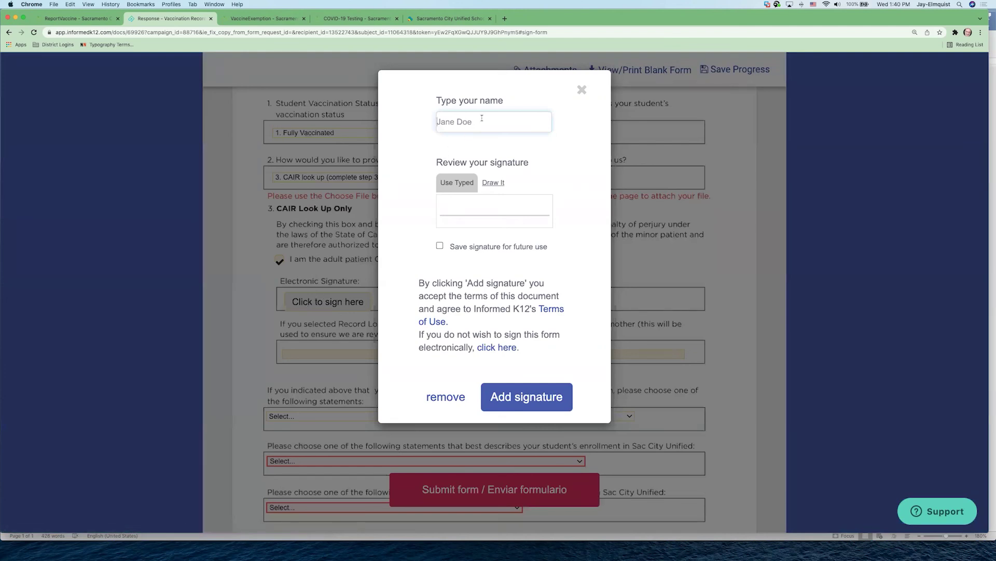
type("Compliance")
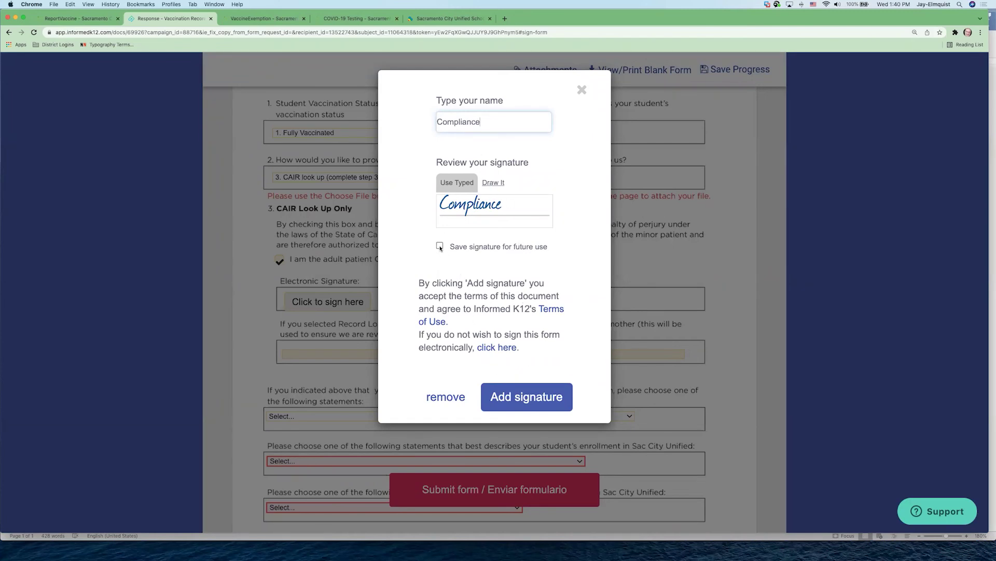
left_click(519, 396)
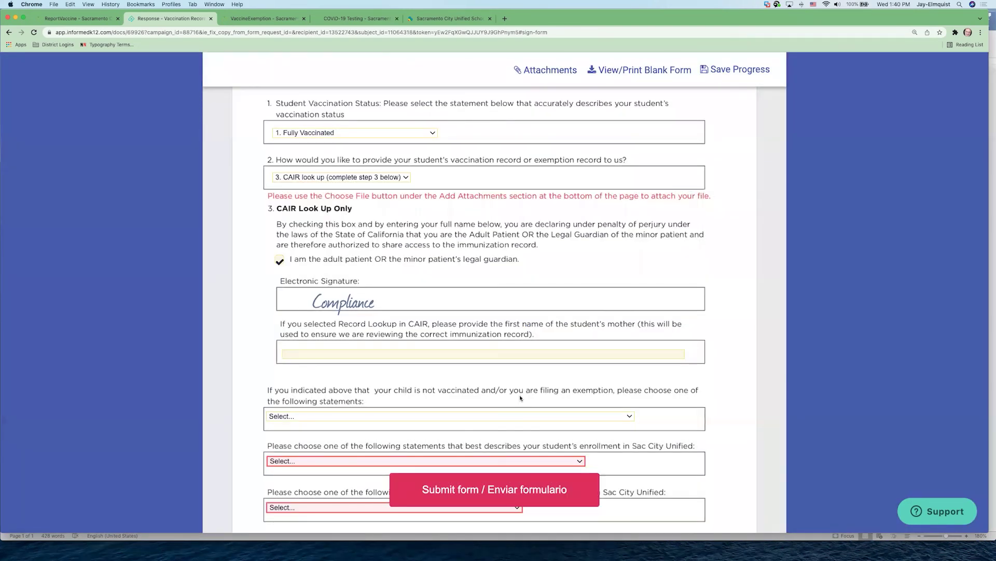
left_click(359, 354)
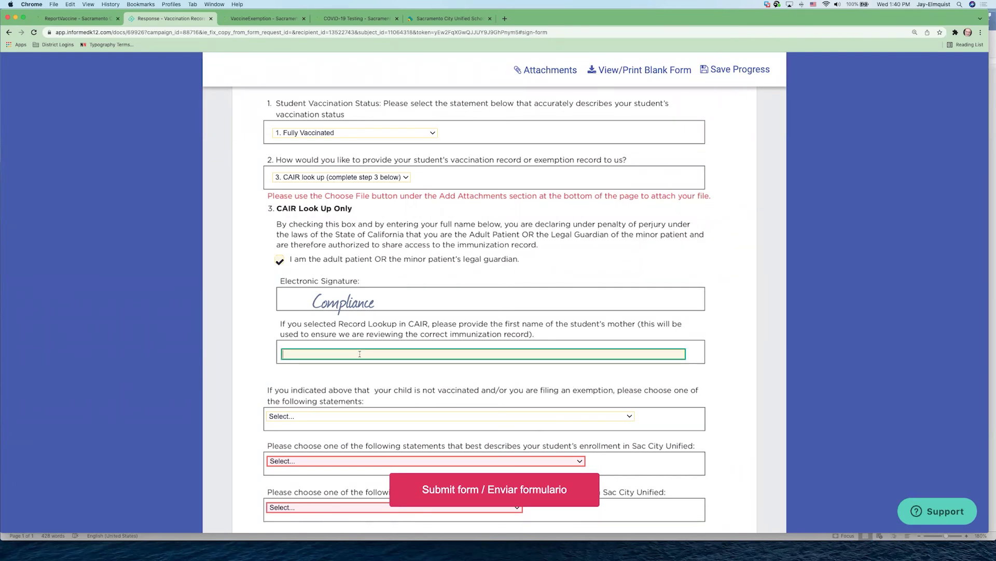
type("Karen")
Step: Examine the choices for the not-vaccinated or exemption statement, the enrollment statement and the enrollment change reason, leaving each one unselected
scroll(359, 368, "down", 5)
scroll(360, 368, "down", 1)
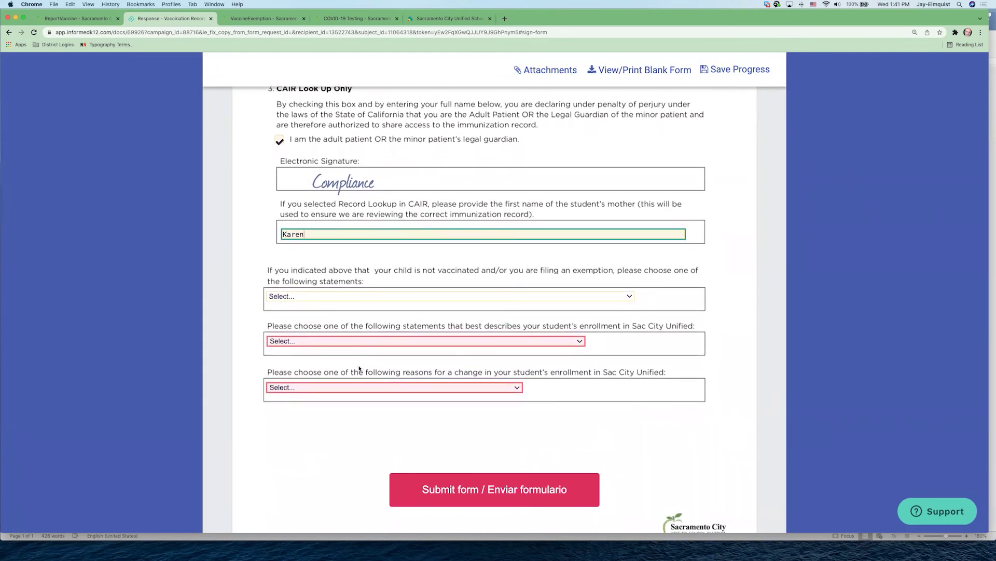
left_click(388, 298)
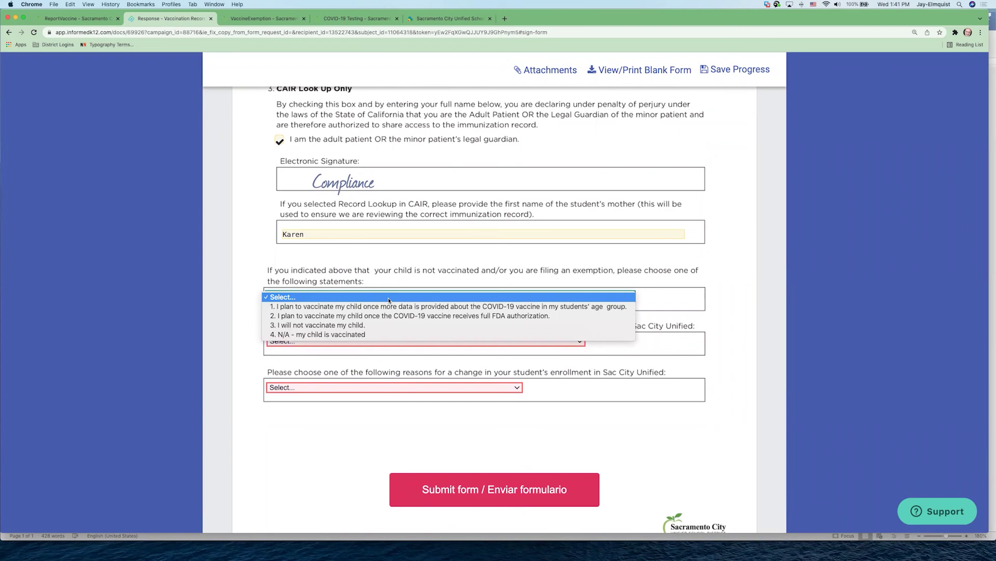
left_click(388, 298)
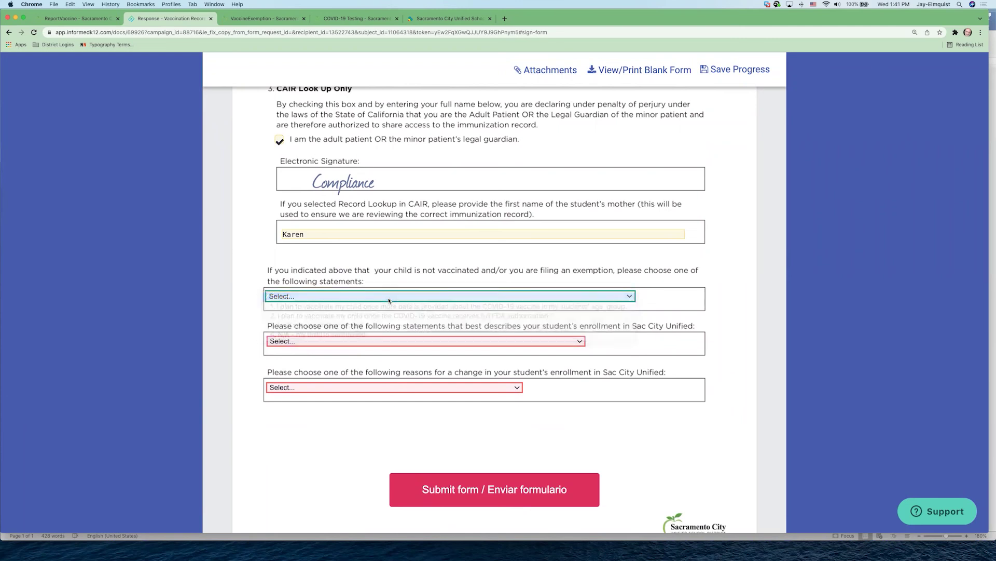
scroll(377, 348, "down", 1)
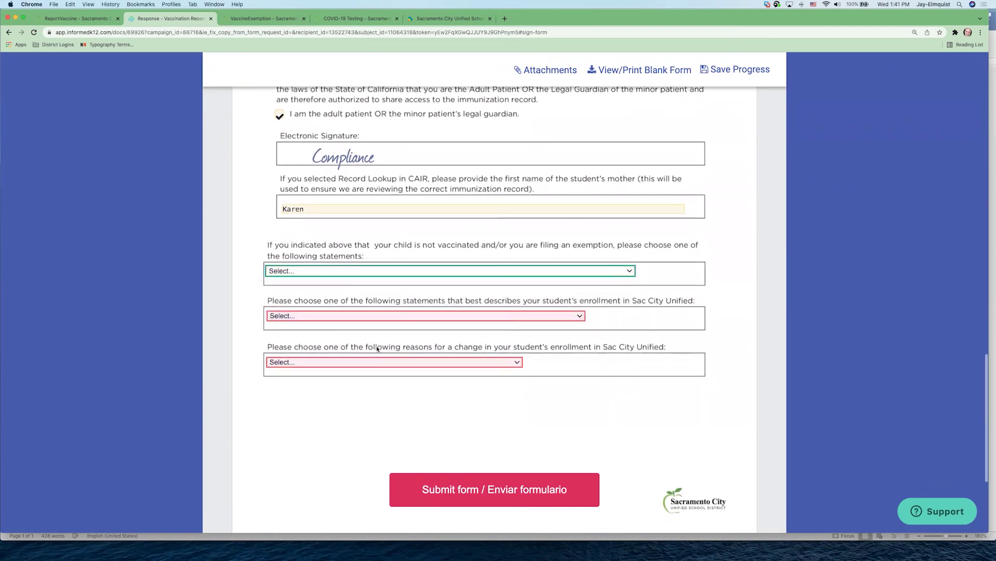
left_click(377, 316)
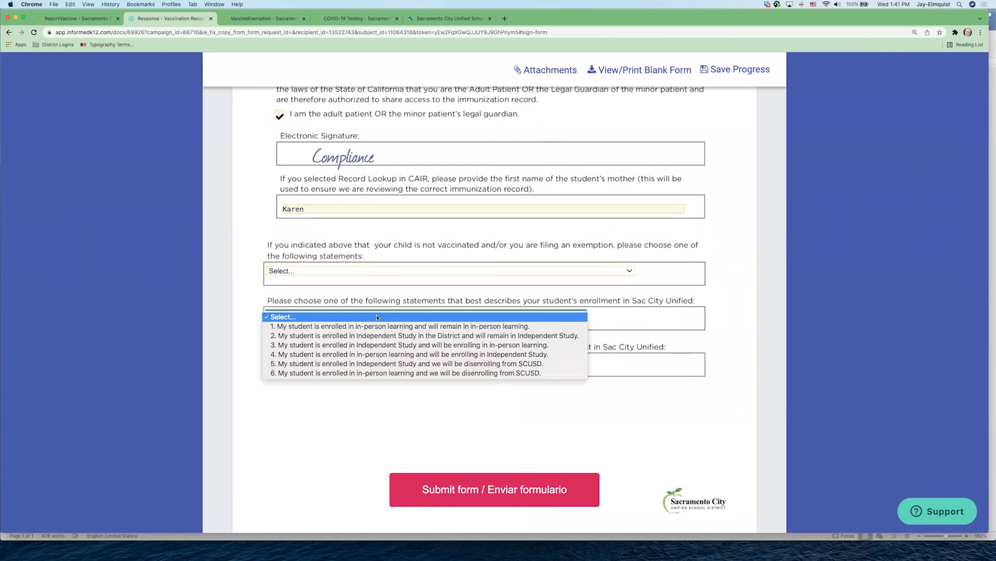
left_click(377, 316)
left_click(375, 363)
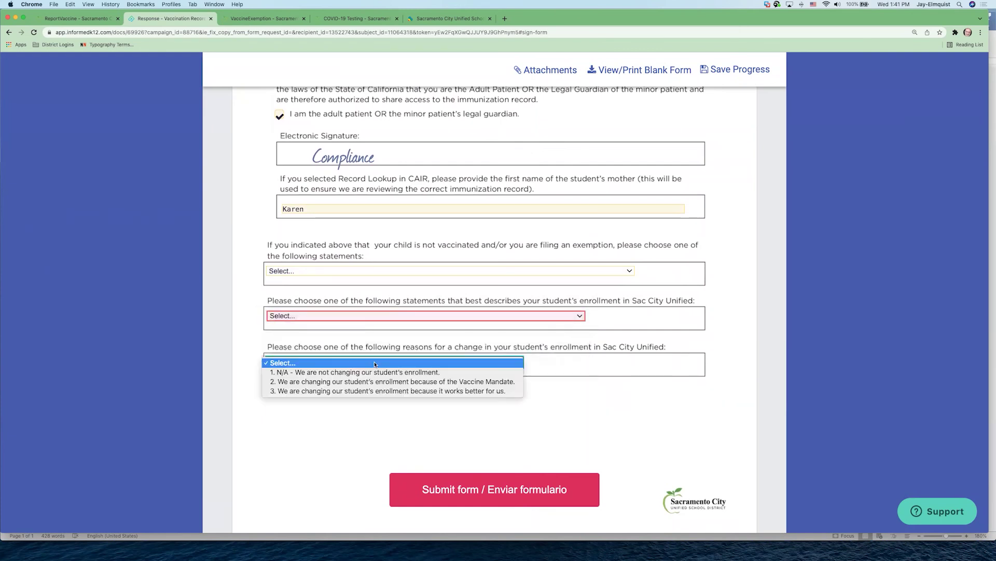
left_click(375, 363)
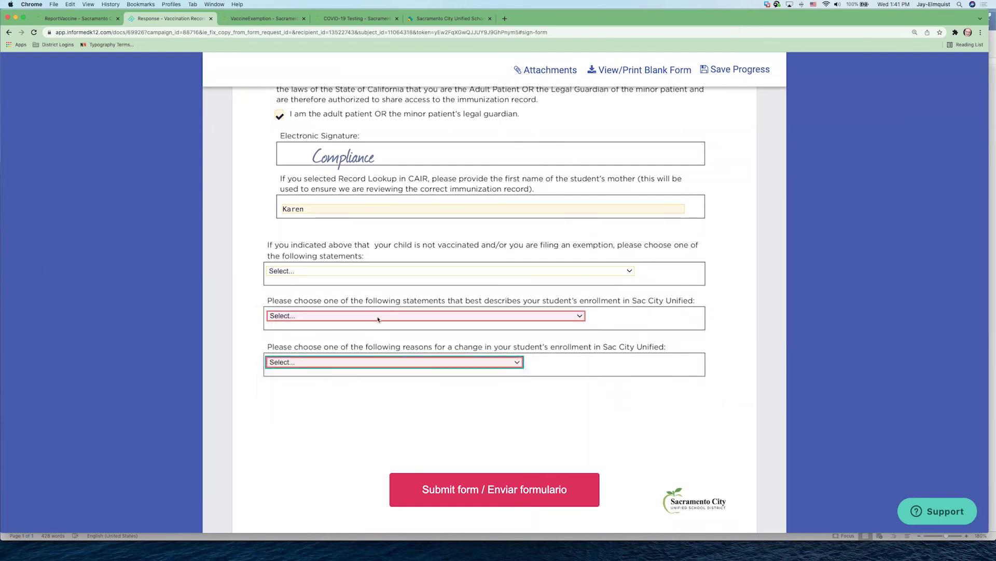
Step: Set enrollment to "1. My student is enrolled in in-person learning and will remain in in-person learning" and change reason to "1. N/A - We are not changing our student's enrollment"
left_click(378, 316)
left_click(377, 326)
left_click(371, 363)
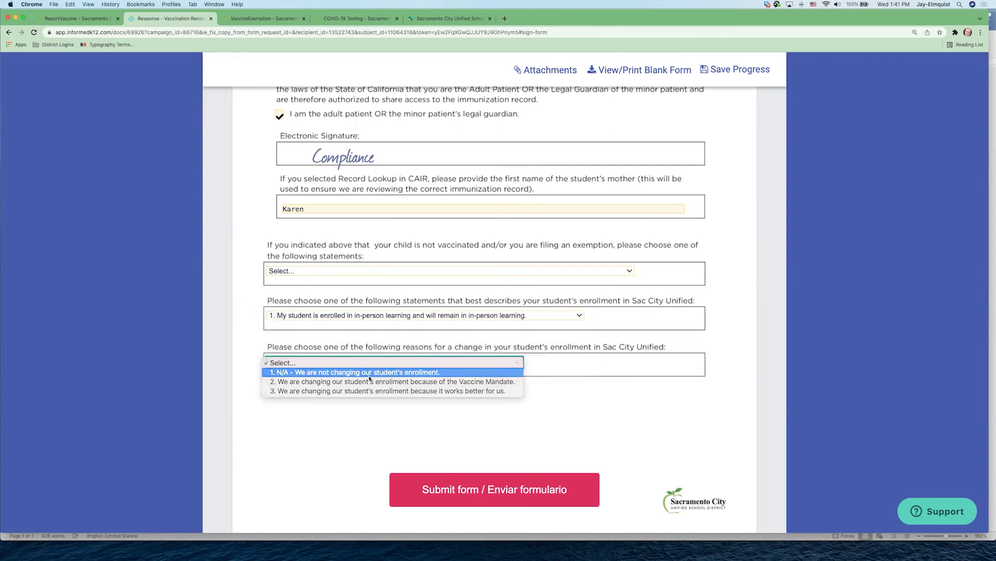
left_click(370, 373)
Step: Submit the completed vaccination record form and send it to the SCUSD Compliance recipient with the Cc field left blank
scroll(376, 426, "down", 2)
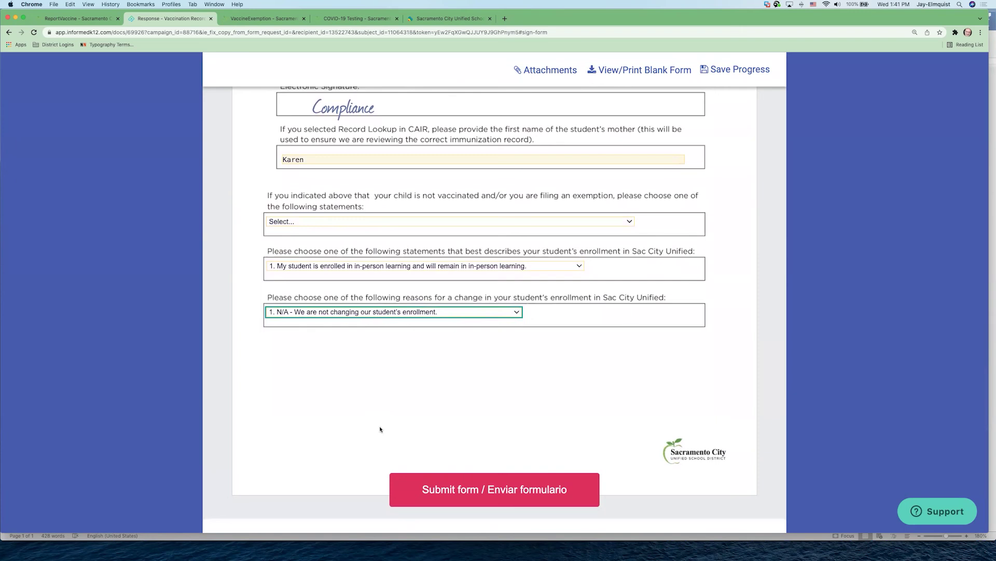
scroll(380, 429, "up", 5)
scroll(380, 429, "down", 4)
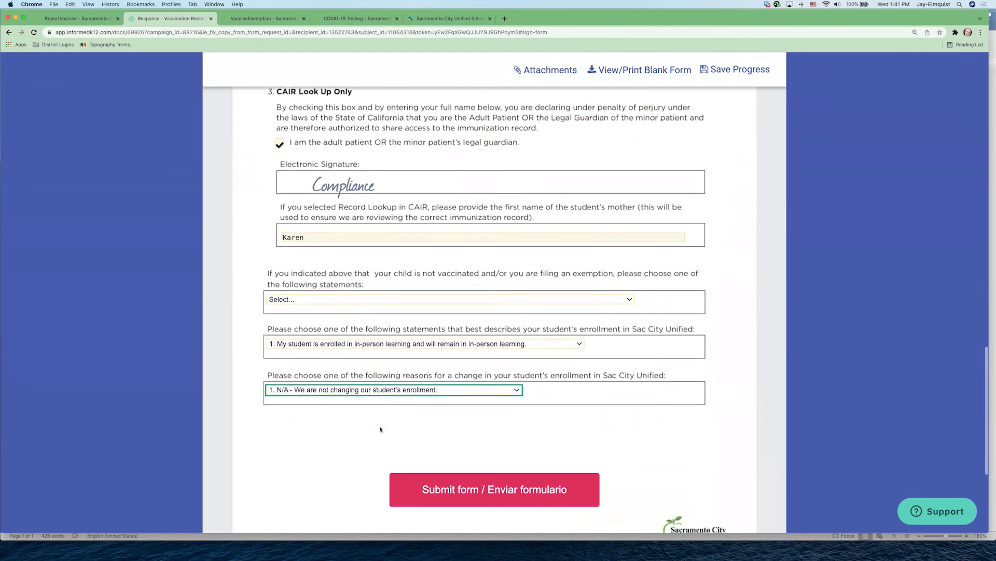
scroll(380, 429, "down", 1)
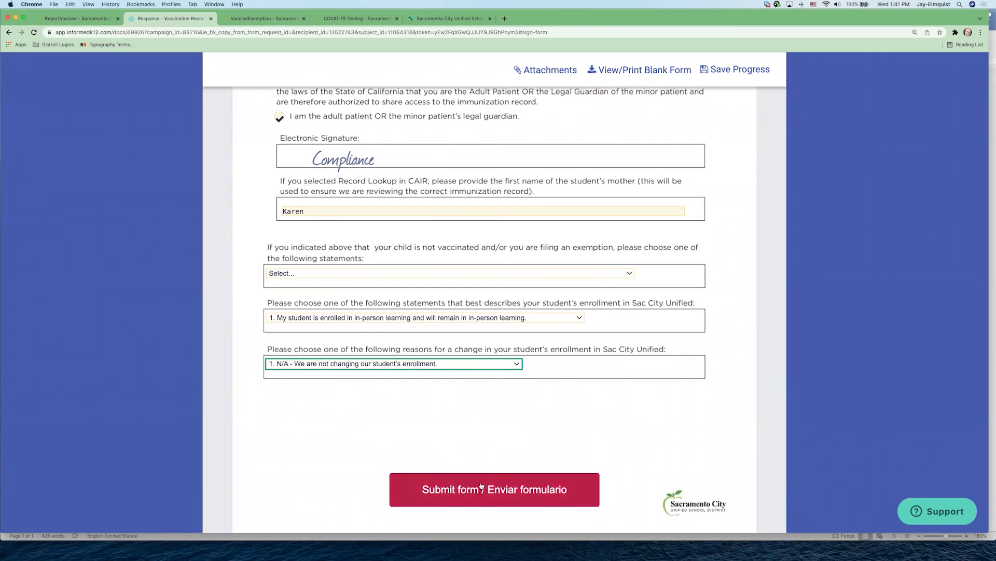
left_click(465, 490)
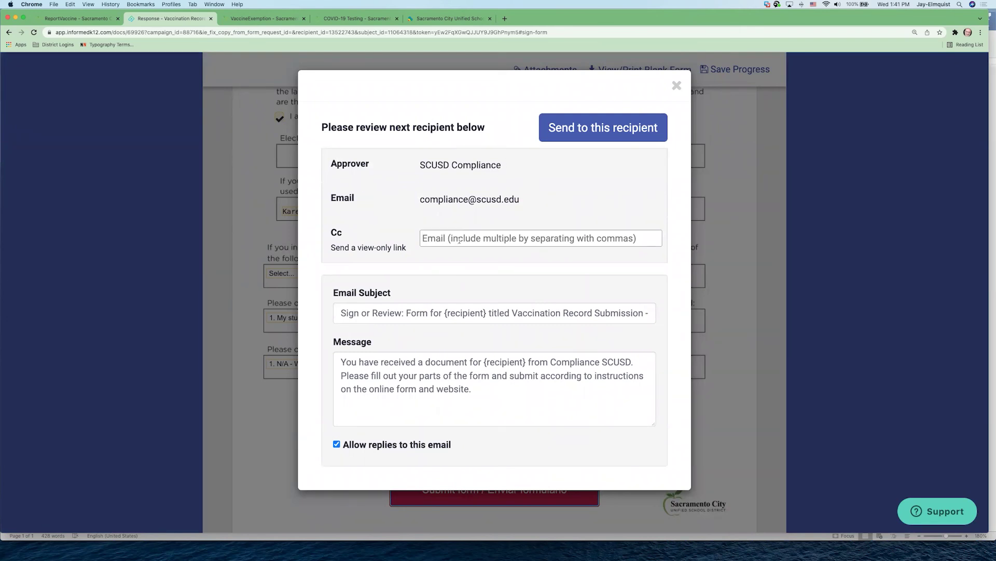
left_click(459, 241)
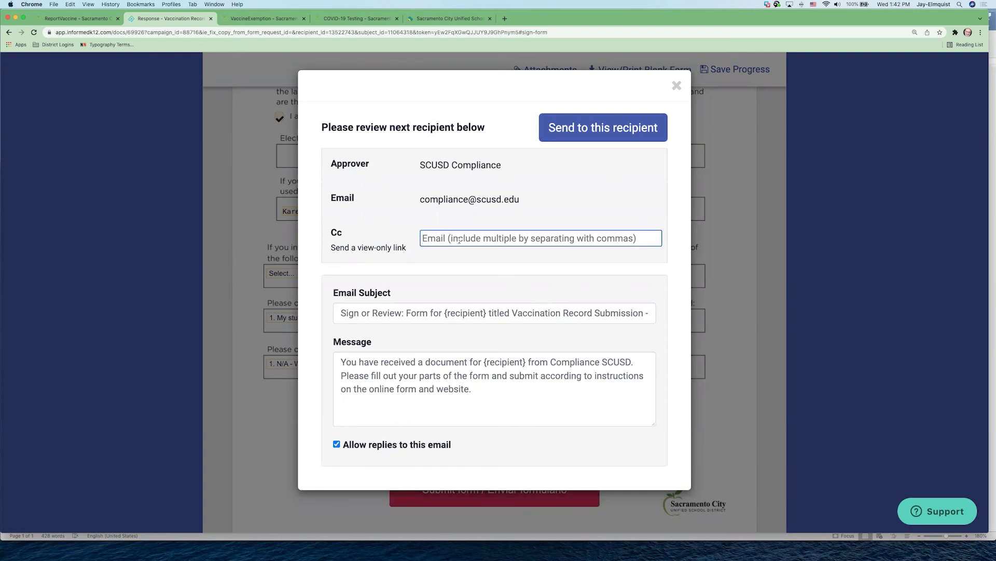
left_click(593, 129)
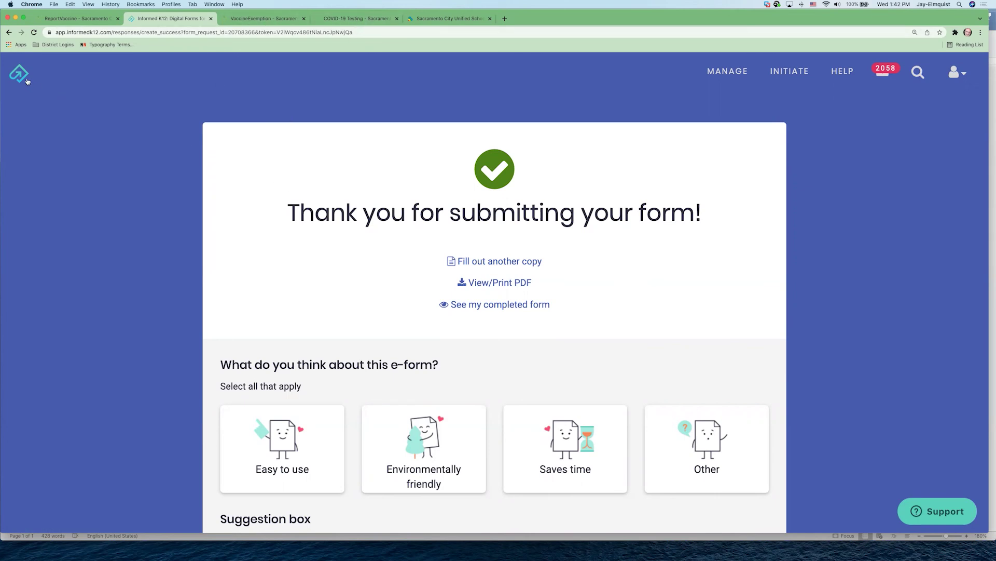
Step: Return to the Vaccination Record Submission start page, open a fresh copy of the form and view its introduction with the COVID-19 testing registration link
left_click(9, 33)
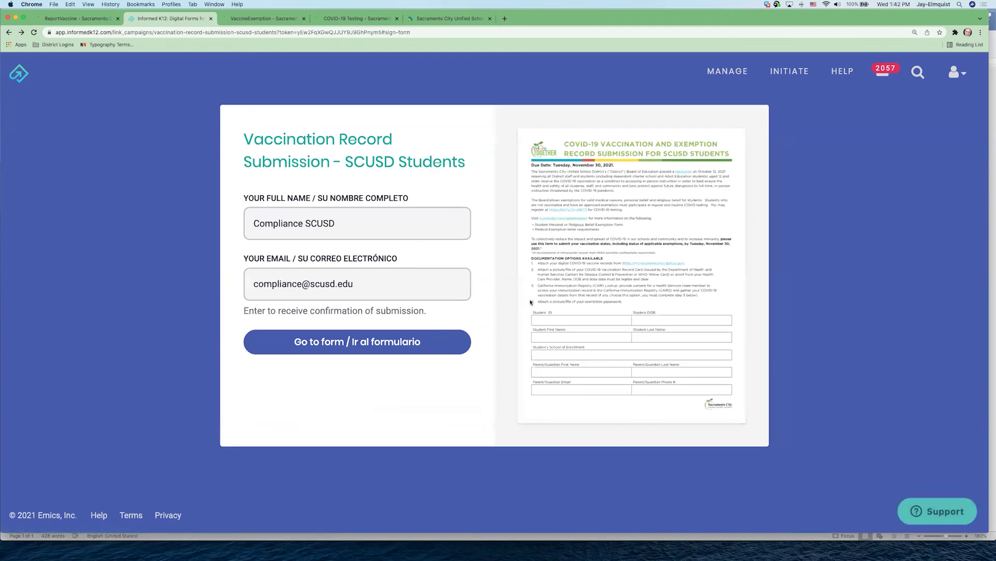
left_click(387, 344)
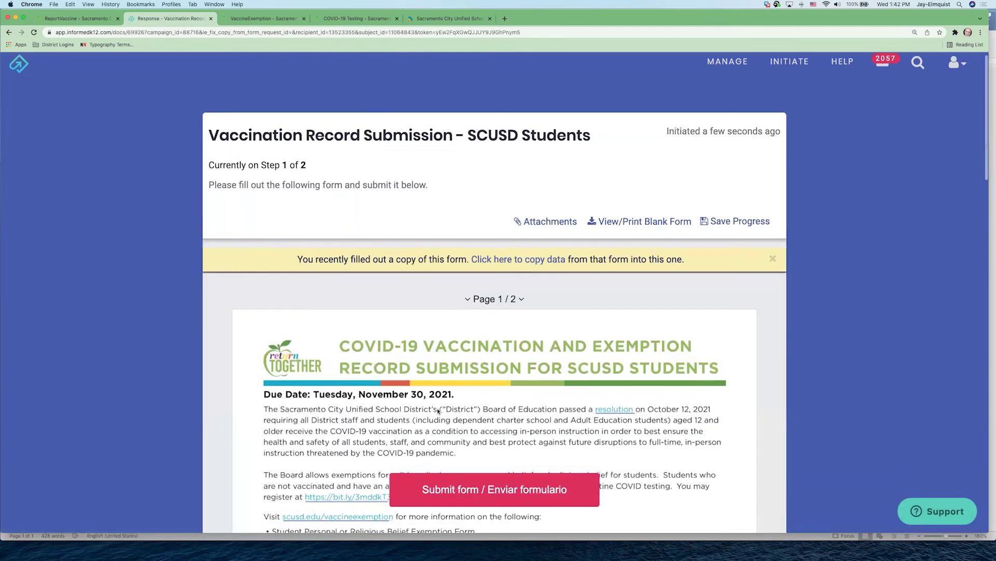
scroll(405, 384, "down", 3)
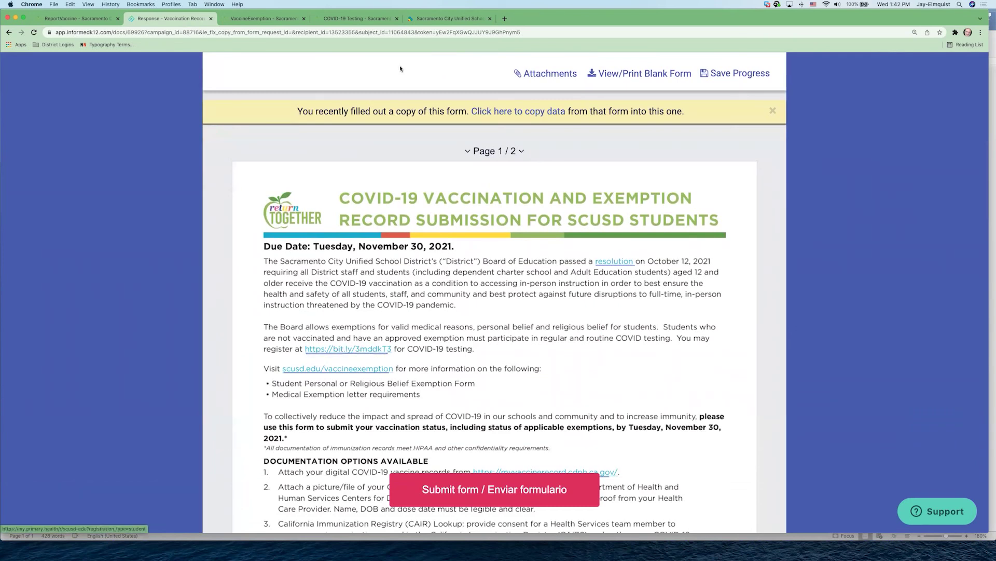
Step: View the registration links on the COVID-19 Testing page, then go to the open student testing registration and continue to Student's Contact Information
left_click(363, 18)
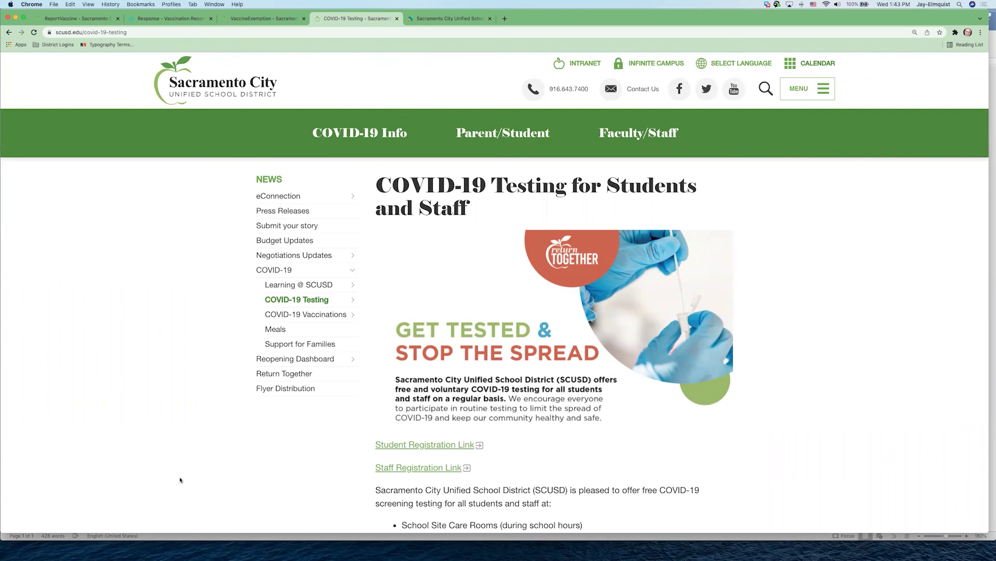
scroll(315, 457, "down", 3)
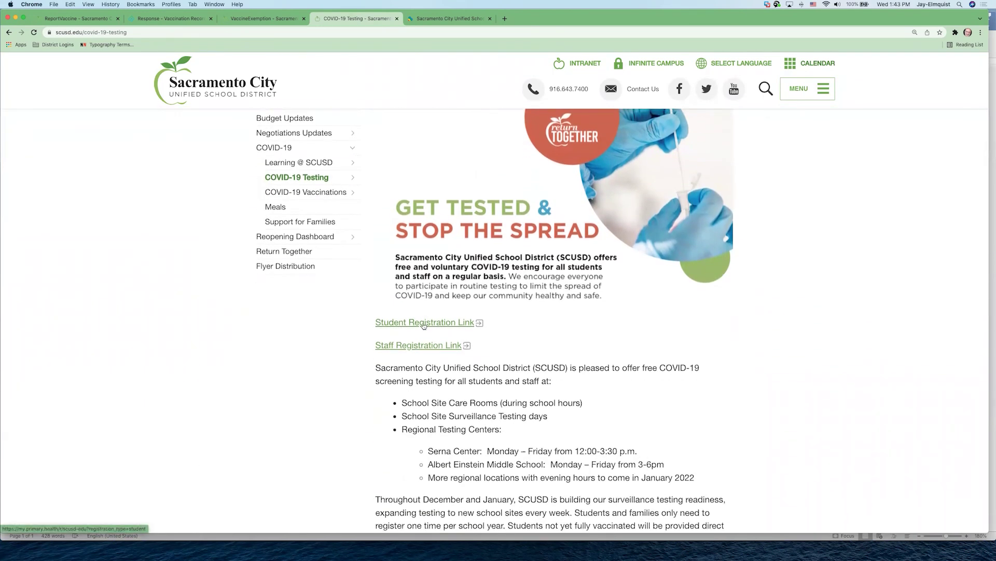
left_click(436, 23)
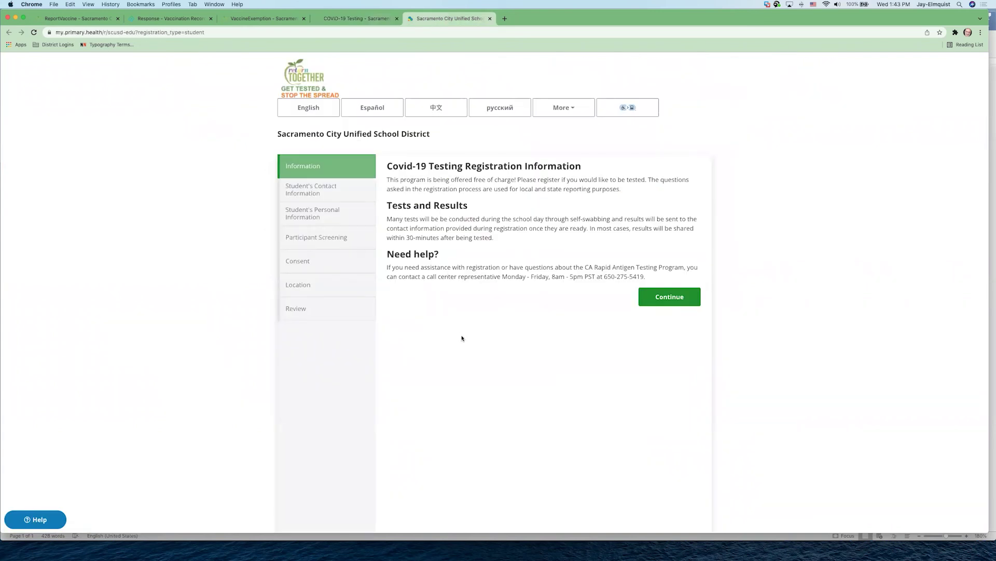
left_click(677, 298)
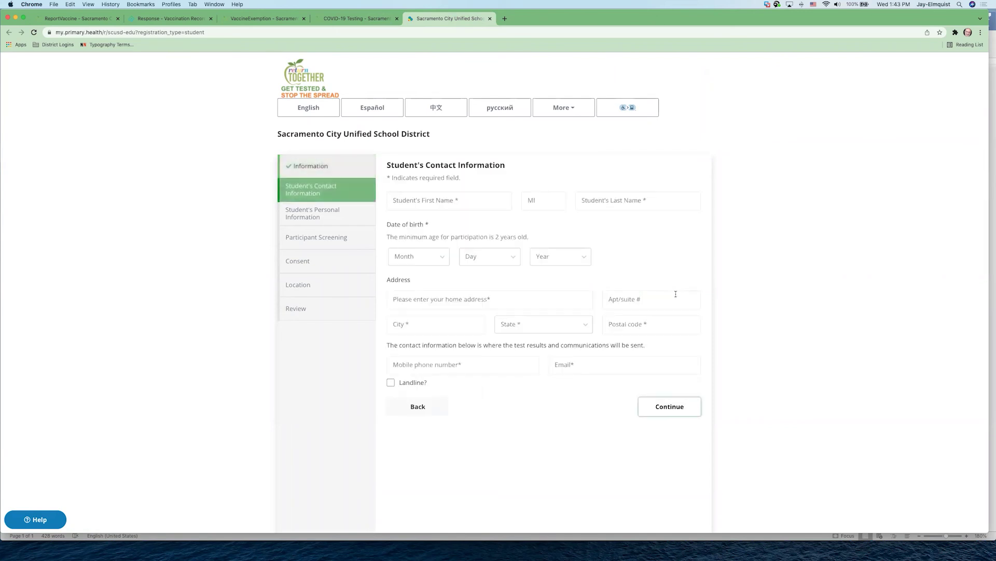